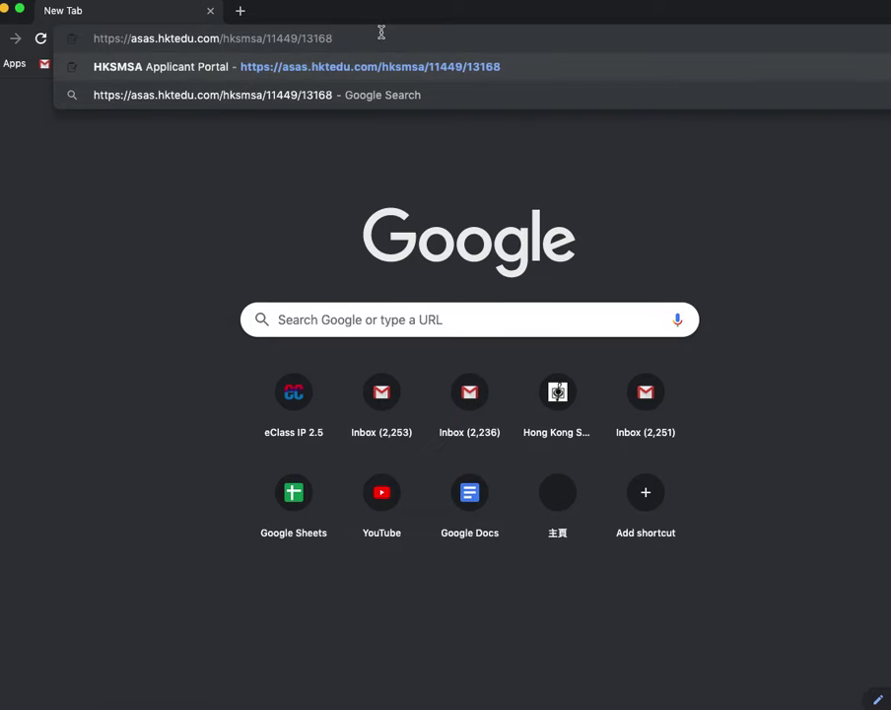
# - Load the asas.hktedu.com HKSMSA applicant portal address in Chrome
pyautogui.press('Return')
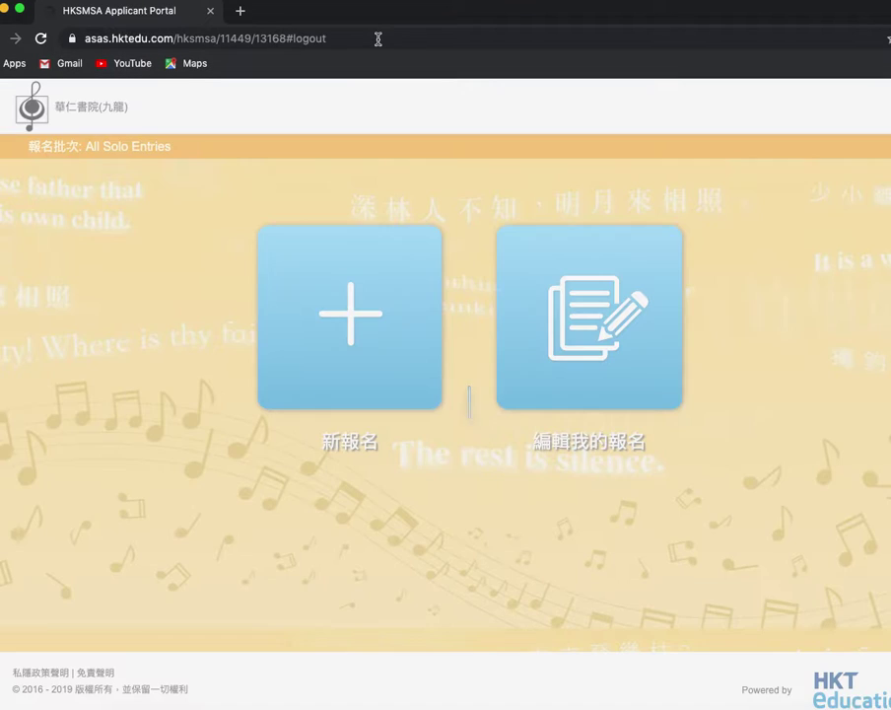
# - Start a new competition entry and set the region code to N
pyautogui.click(351, 359)
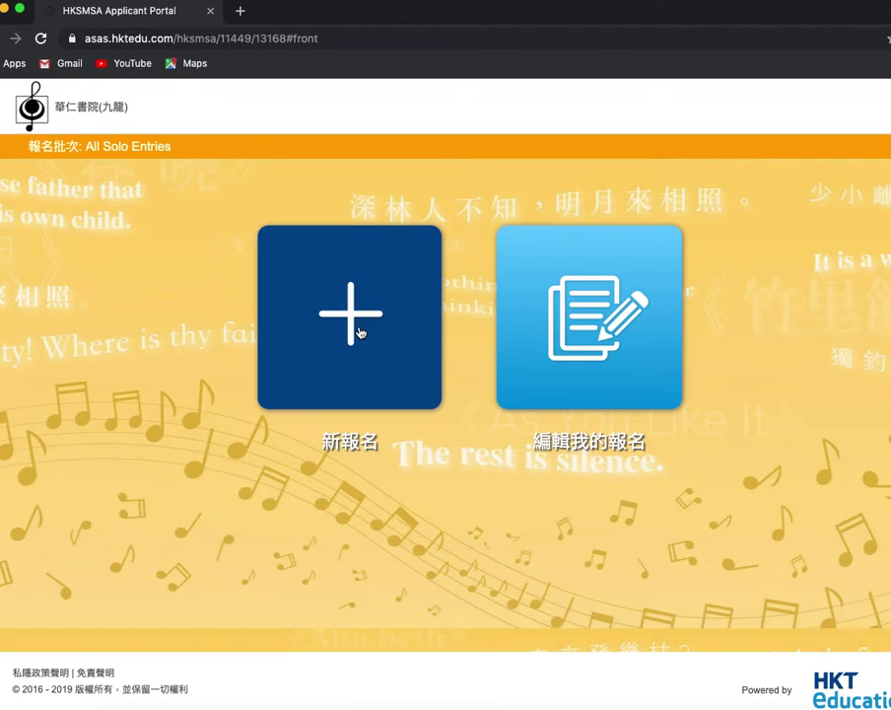
pyautogui.click(327, 288)
pyautogui.click(197, 357)
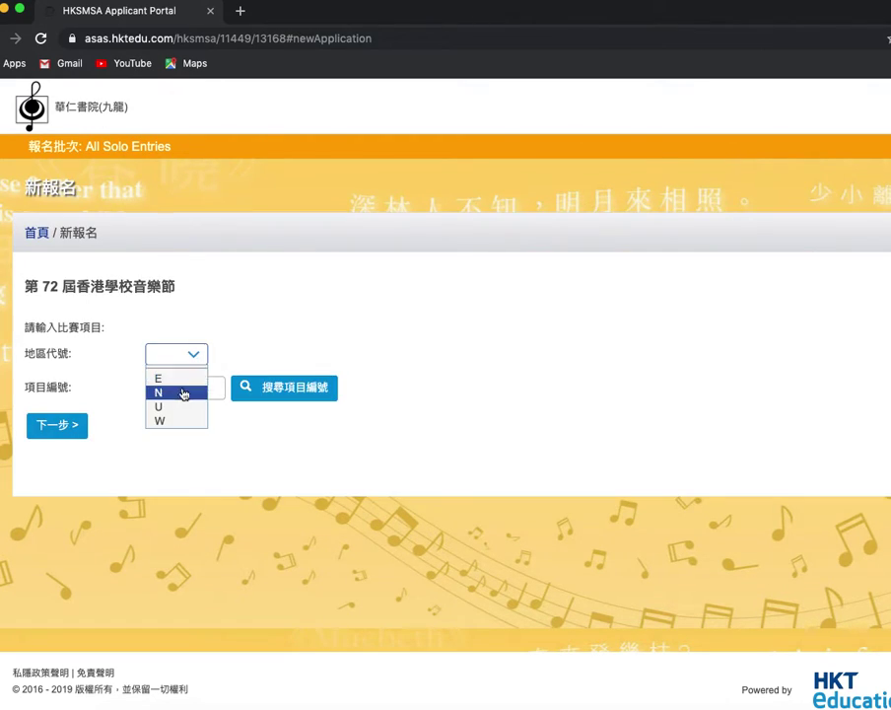
pyautogui.click(183, 391)
# - Enter 7 in the item number box and bring up the item search list
pyautogui.click(185, 392)
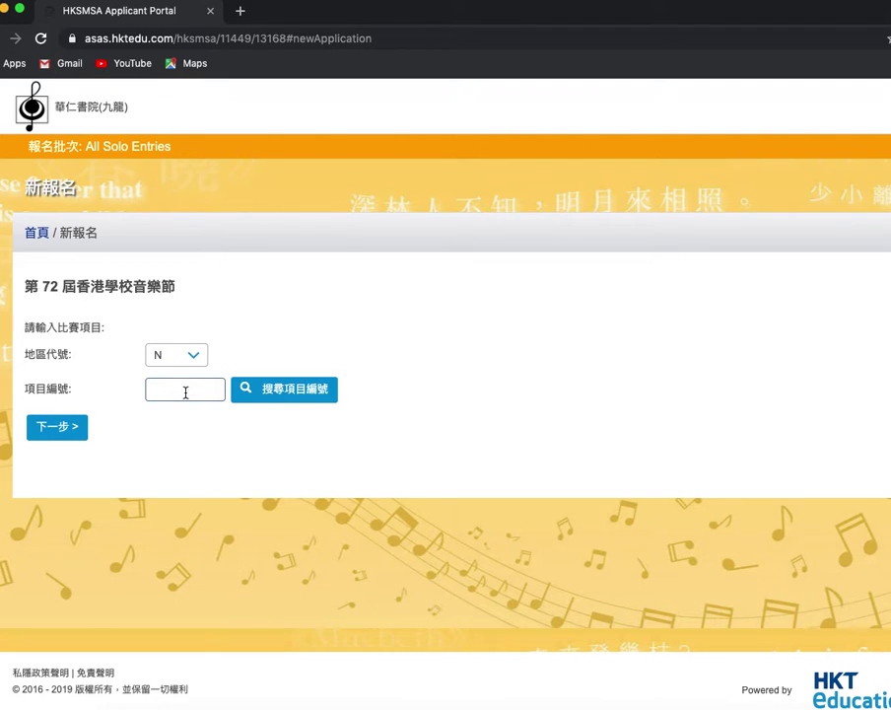
pyautogui.write('7')
pyautogui.click(265, 392)
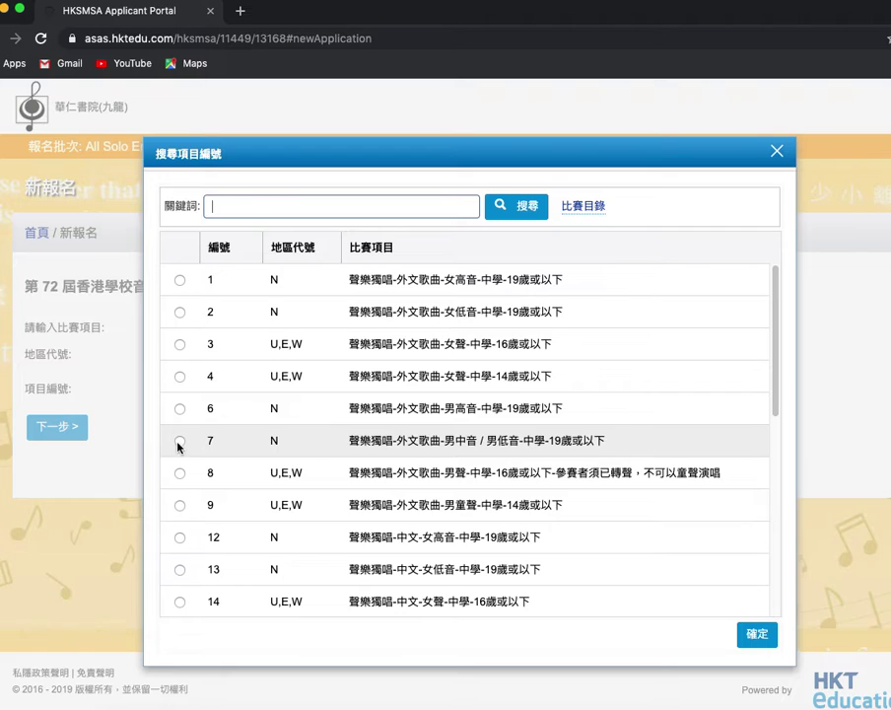
# - Pick item 128, the Grade Eight piano solo, from the search list and confirm it
pyautogui.scroll(-1, 169, 501)
pyautogui.scroll(-20, 169, 498)
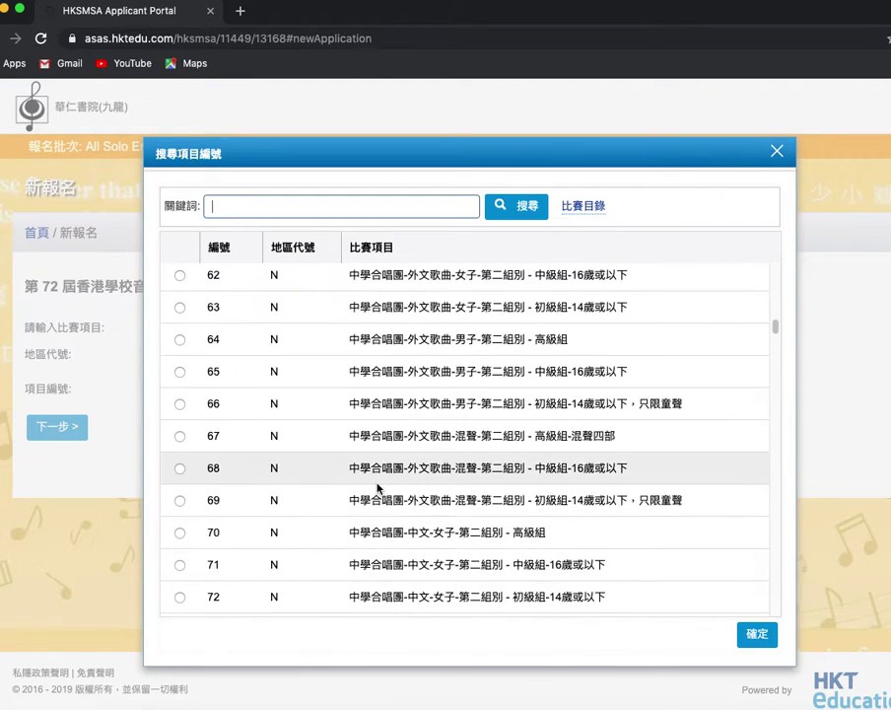
pyautogui.moveTo(774, 330); pyautogui.dragTo(774, 434)
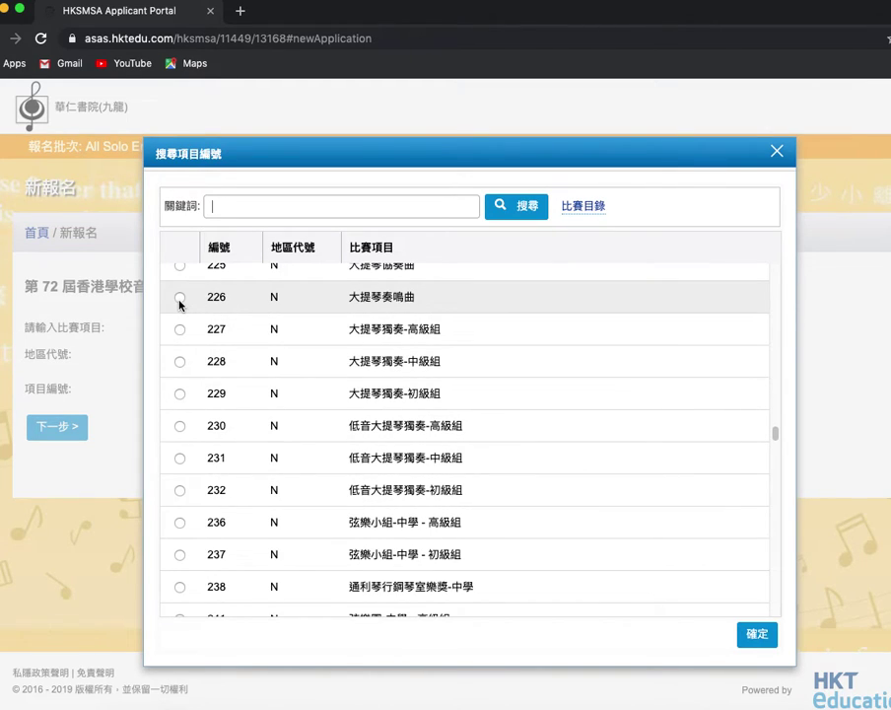
pyautogui.scroll(10, 179, 304)
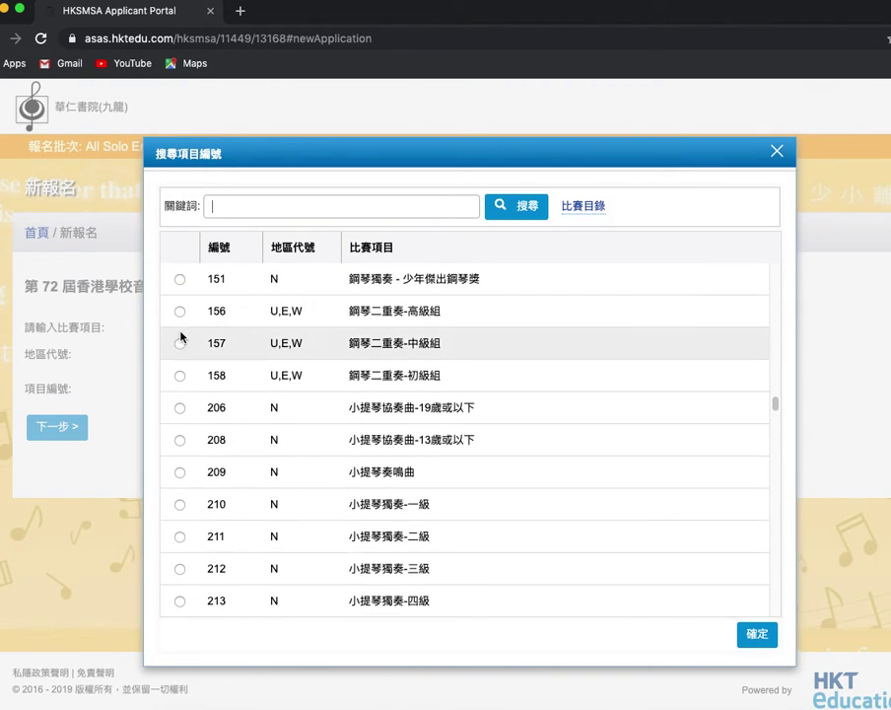
pyautogui.scroll(5, 181, 333)
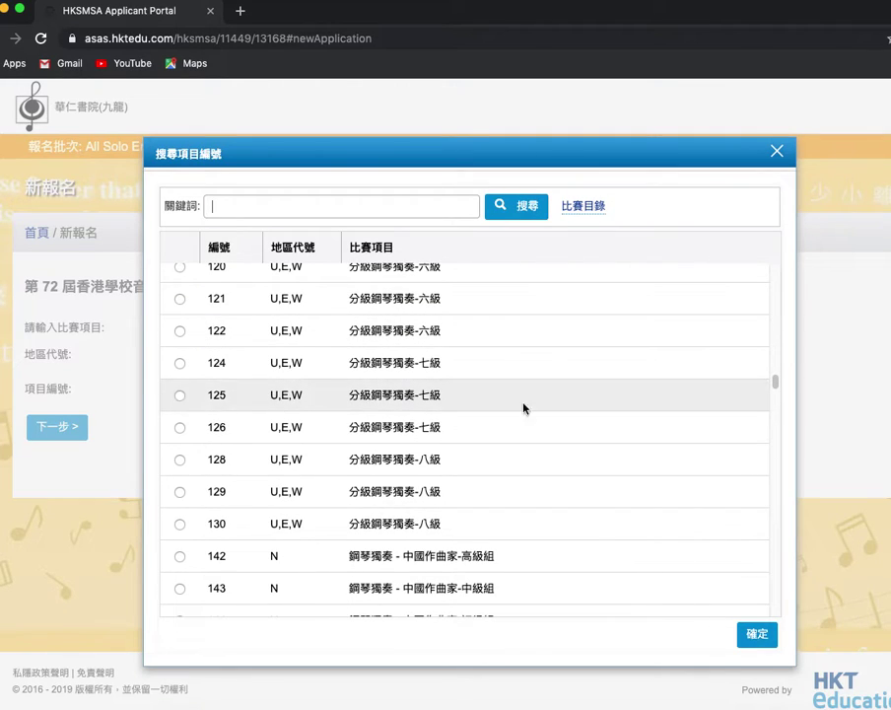
pyautogui.click(179, 459)
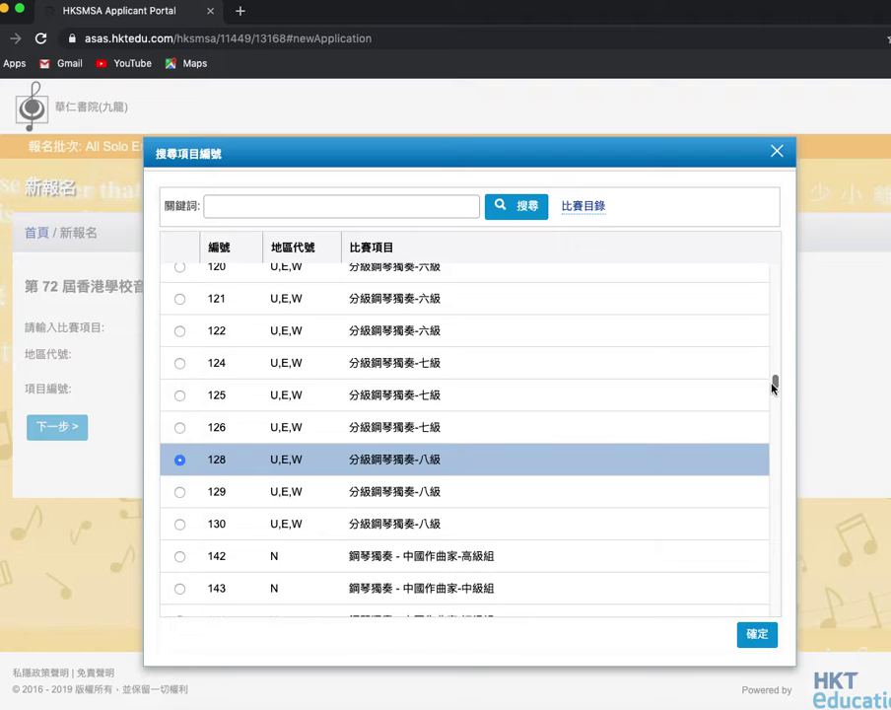
pyautogui.moveTo(775, 384); pyautogui.dragTo(774, 301)
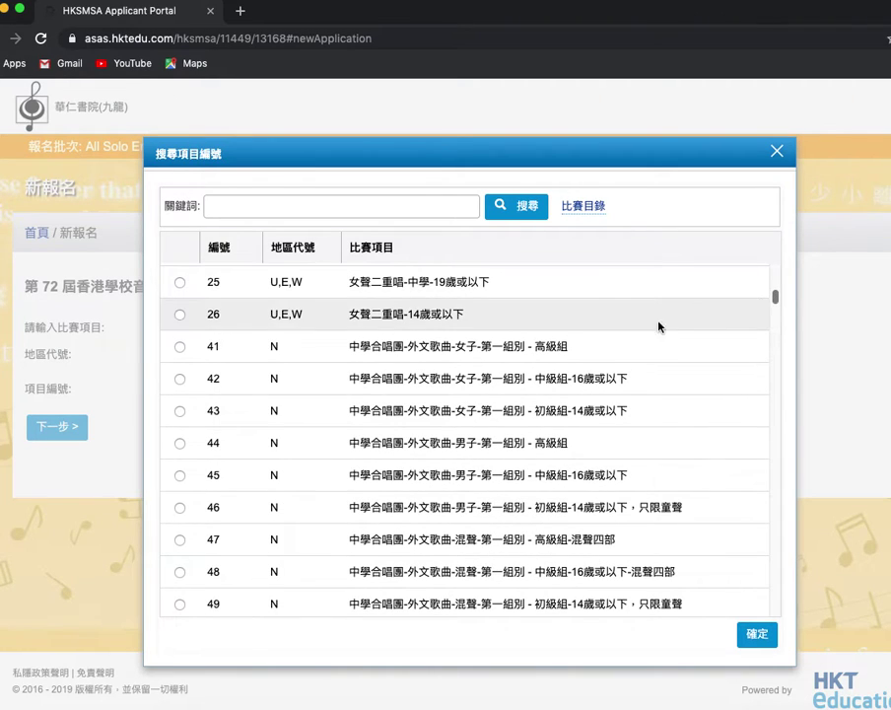
pyautogui.click(755, 632)
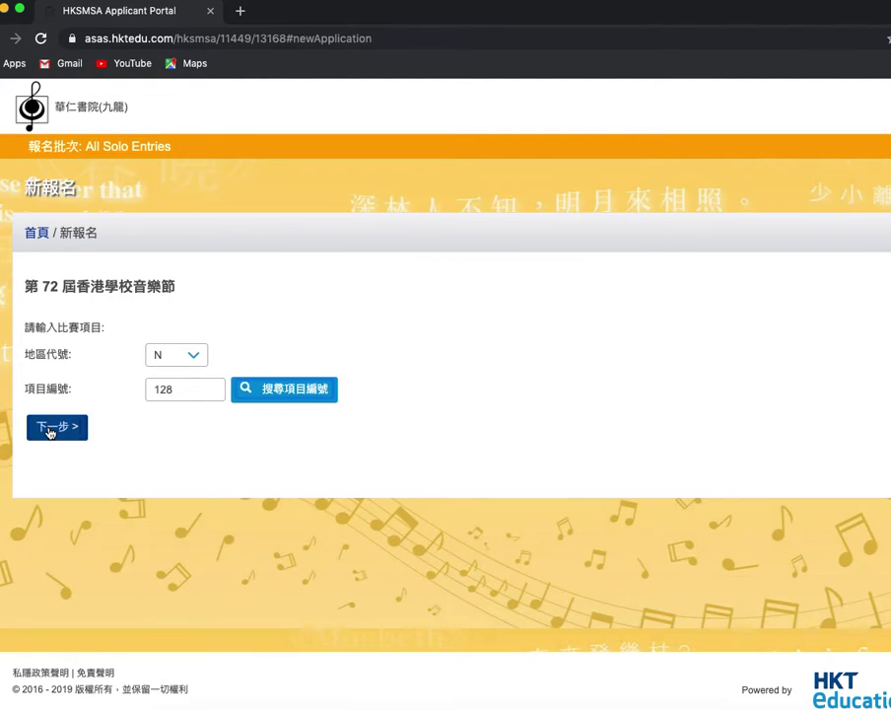
# - Switch the region code from N to E to load item E128, then tick the entry-notes acknowledgement
pyautogui.click(48, 428)
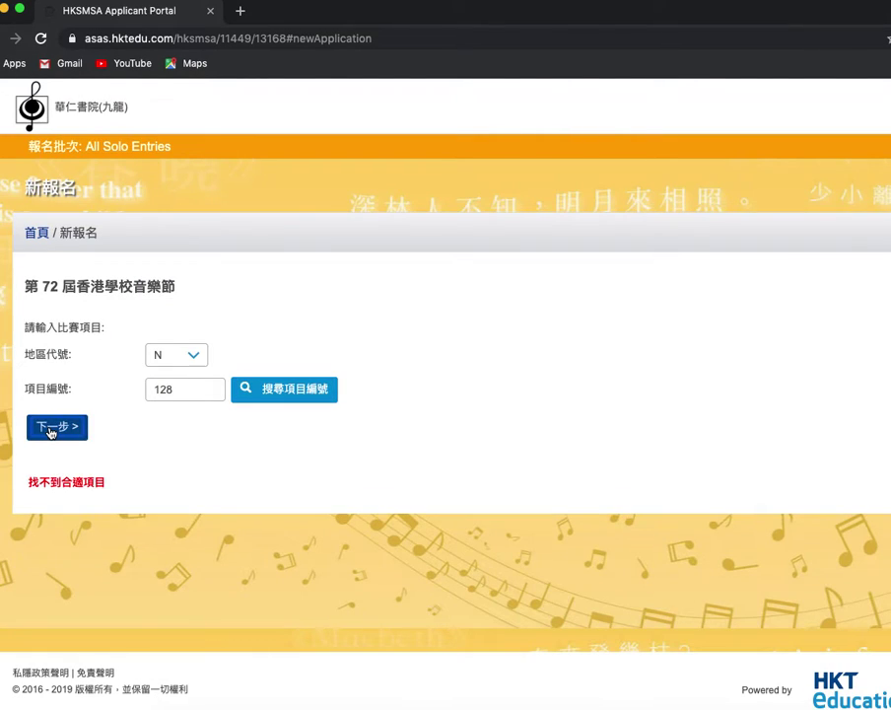
pyautogui.click(192, 356)
pyautogui.click(179, 382)
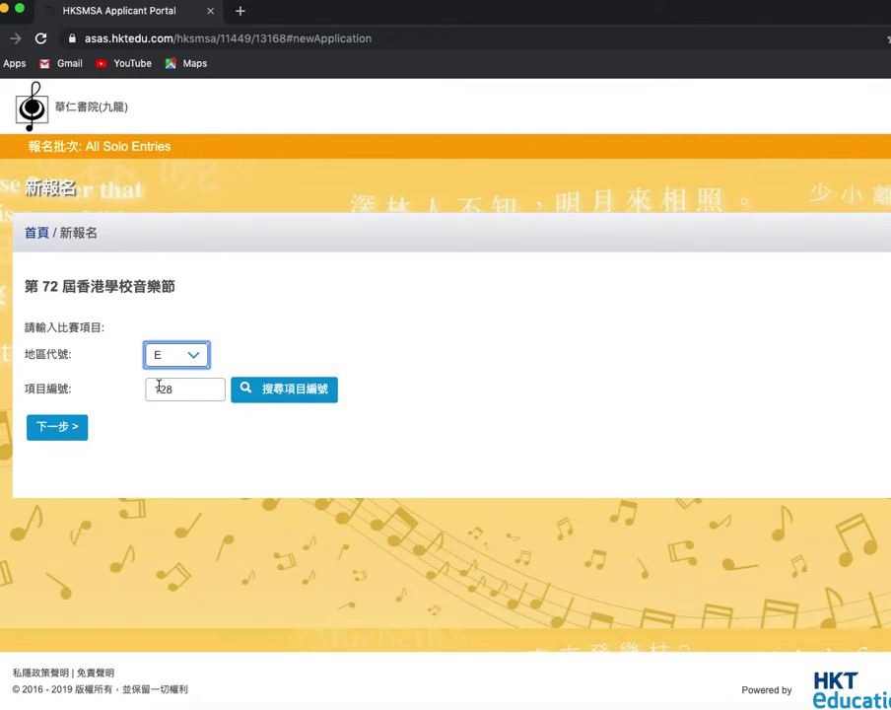
pyautogui.click(84, 434)
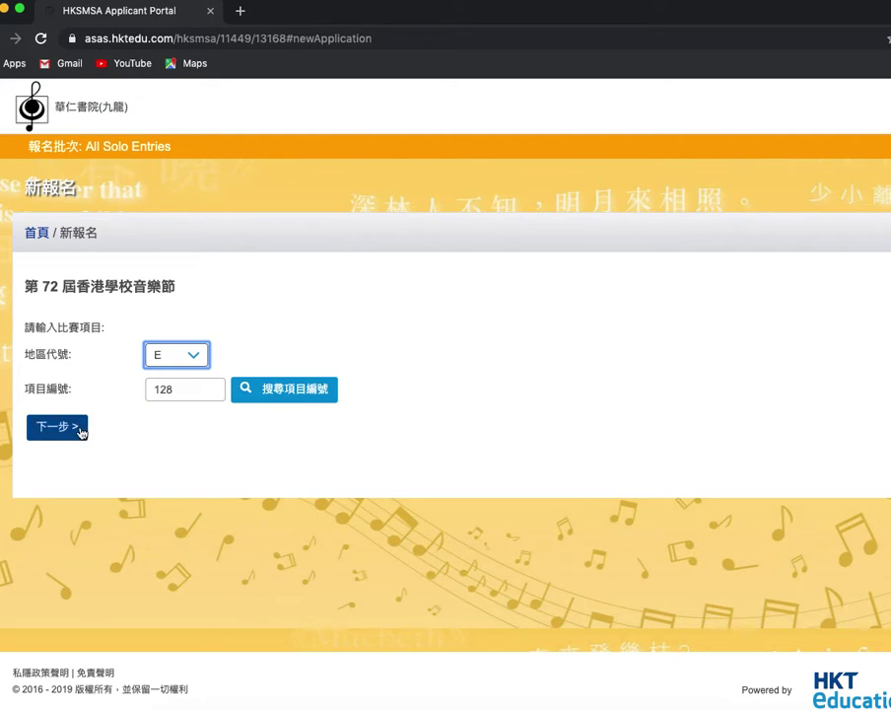
pyautogui.scroll(-2, 296, 492)
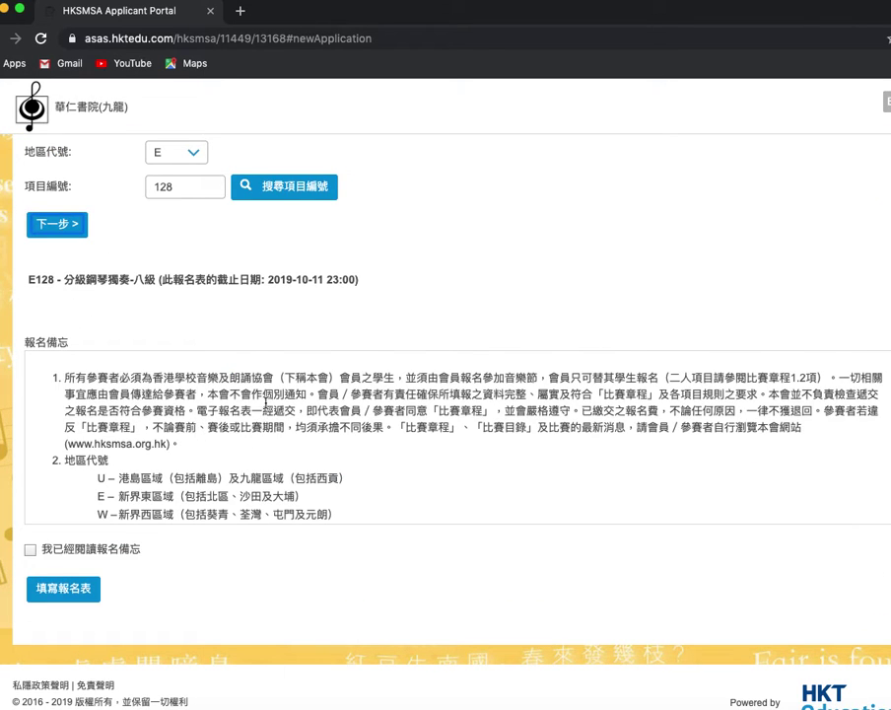
pyautogui.click(117, 552)
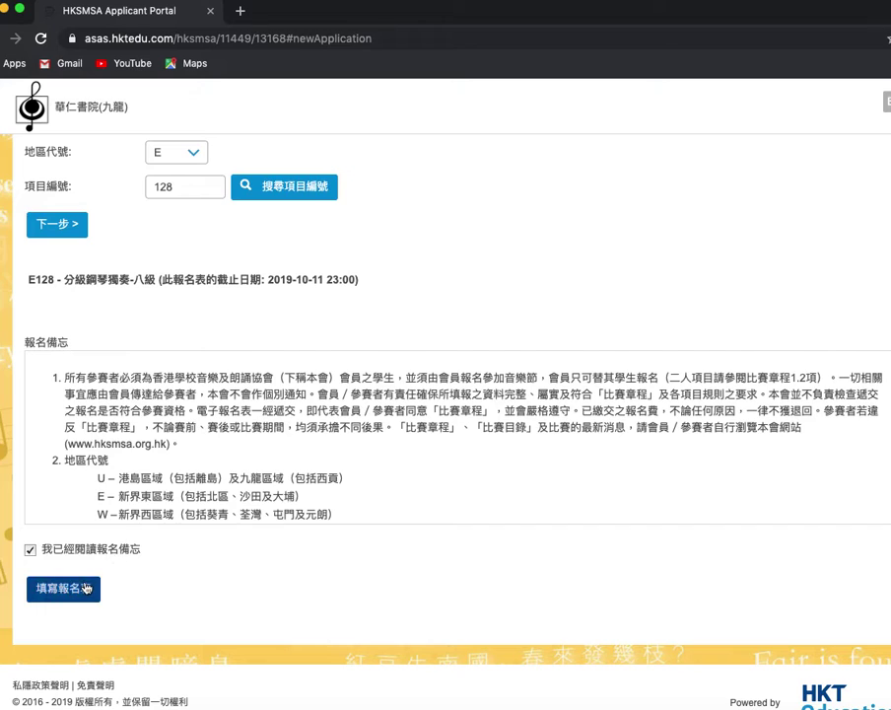
# - Open the E128 application form, tick the terms and conditions agreement, and accept
pyautogui.click(86, 588)
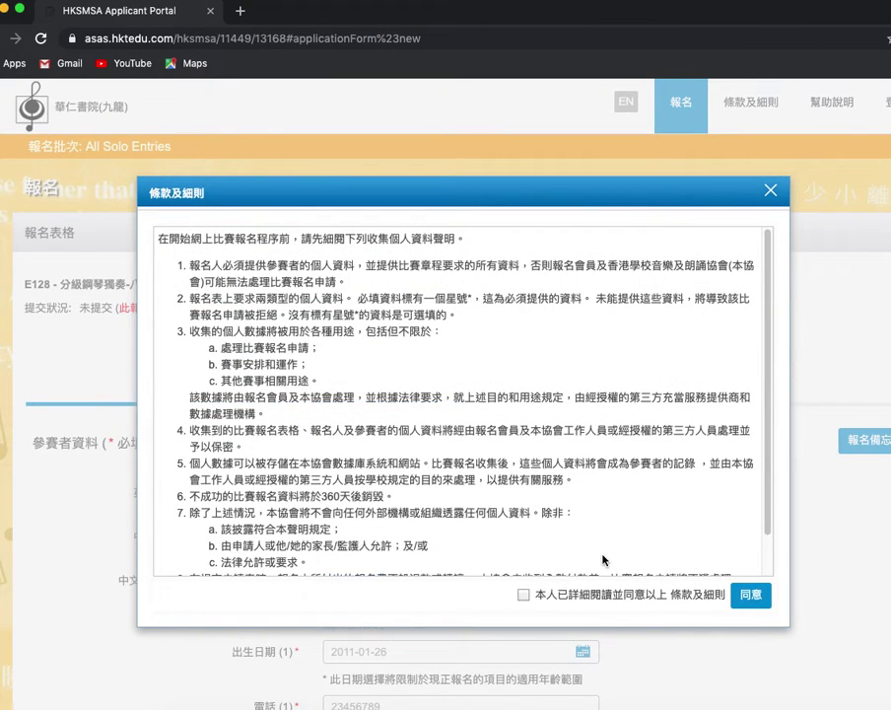
pyautogui.click(524, 595)
pyautogui.scroll(-2, 512, 535)
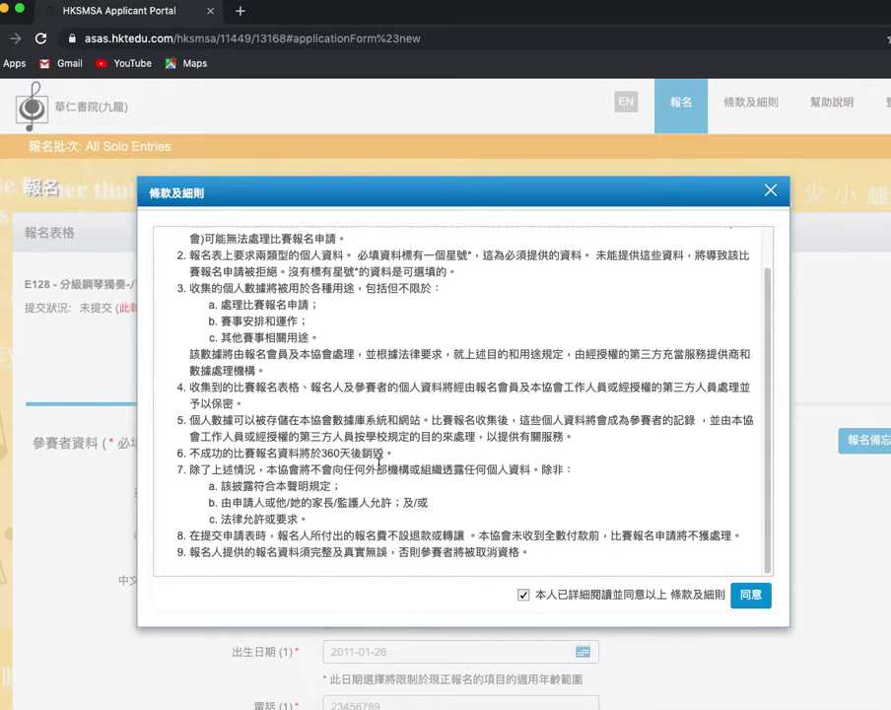
pyautogui.scroll(-1, 365, 463)
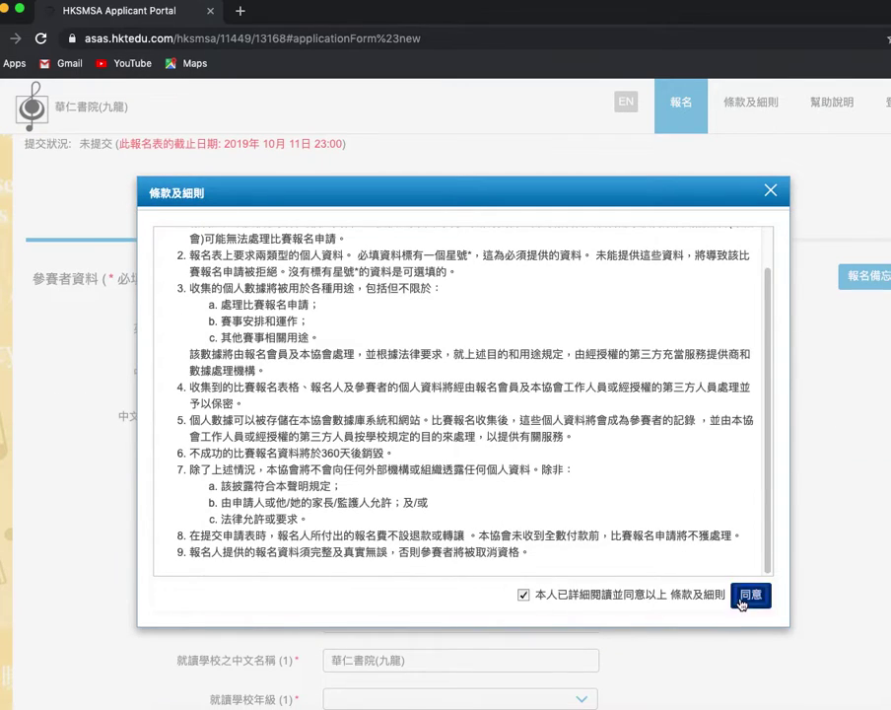
pyautogui.click(751, 594)
# - Enter the applicant's English and Chinese full names
pyautogui.click(369, 330)
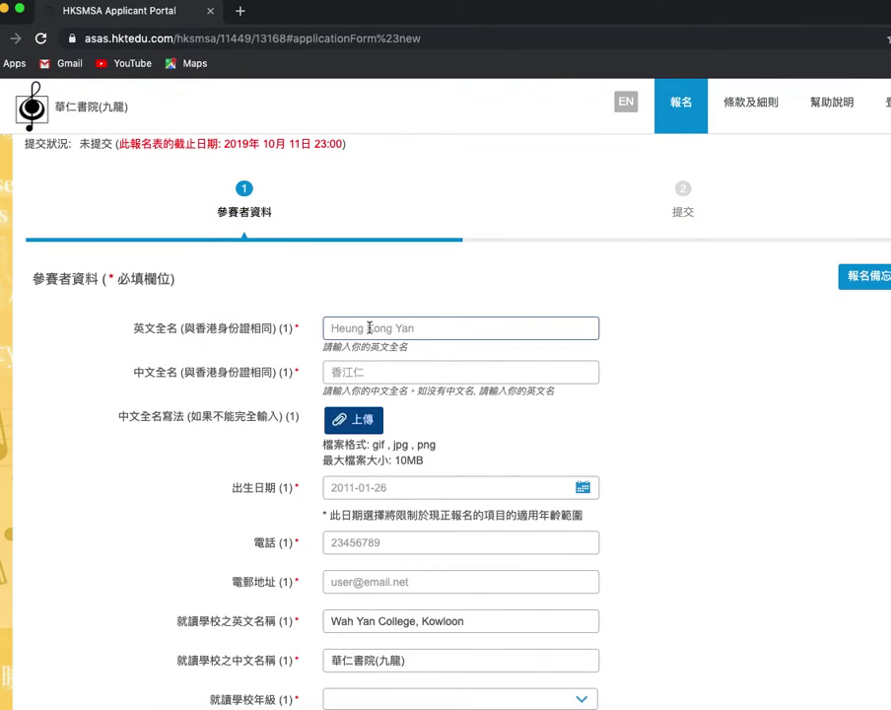
pyautogui.write('Wah Y')
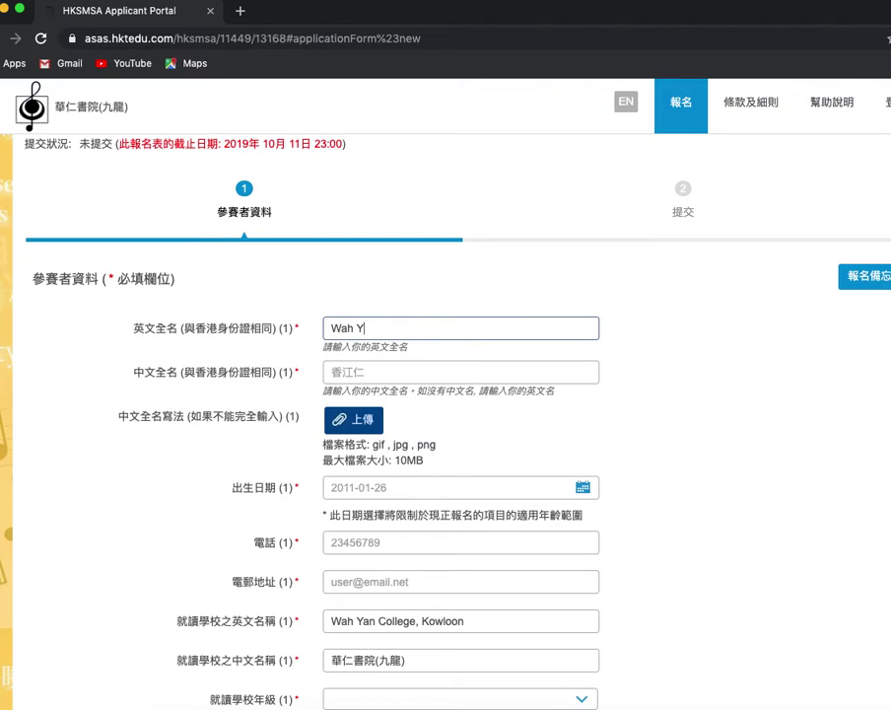
pyautogui.write('ann ')
pyautogui.write('Bo')
pyautogui.write('y')
pyautogui.click(375, 371)
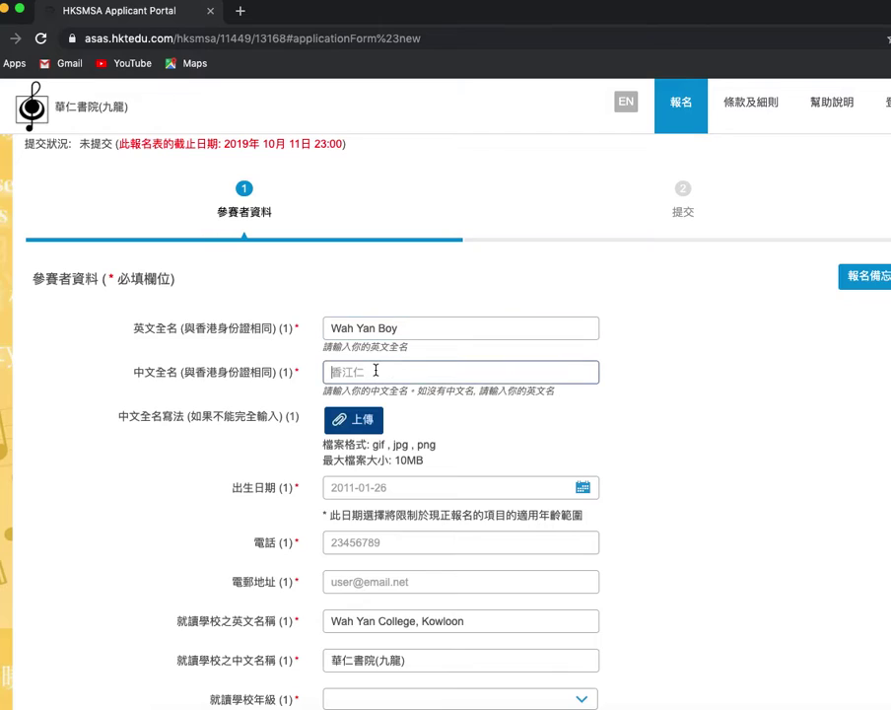
pyautogui.write('華仁')
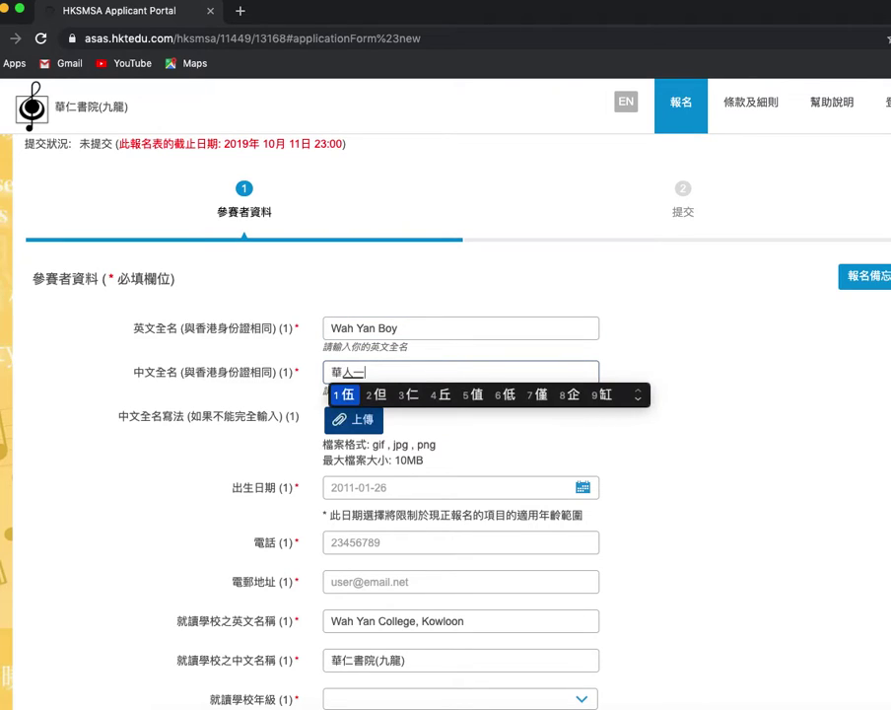
pyautogui.write('人木')
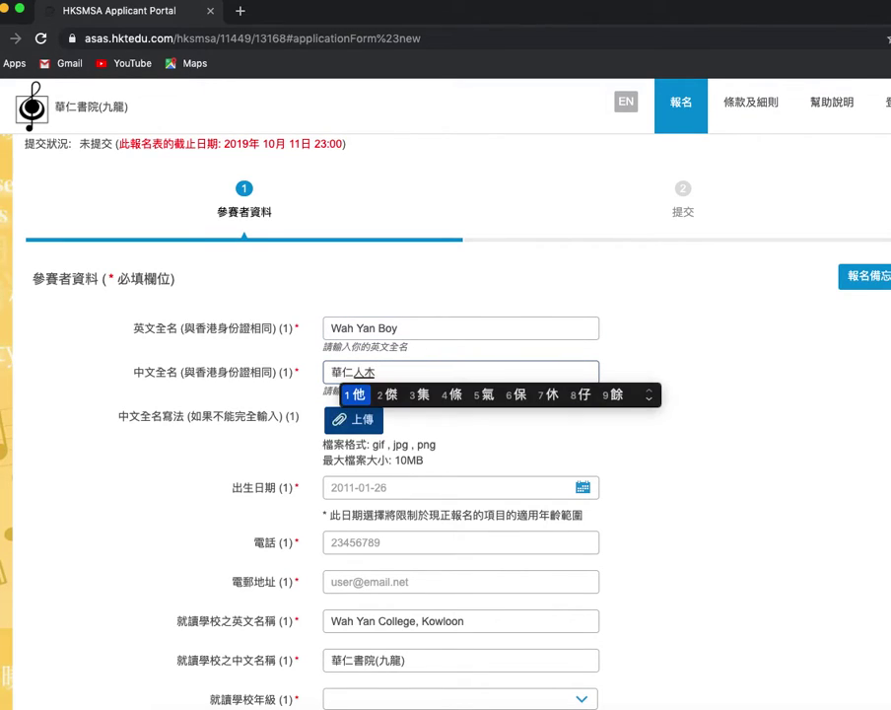
pyautogui.write('8')
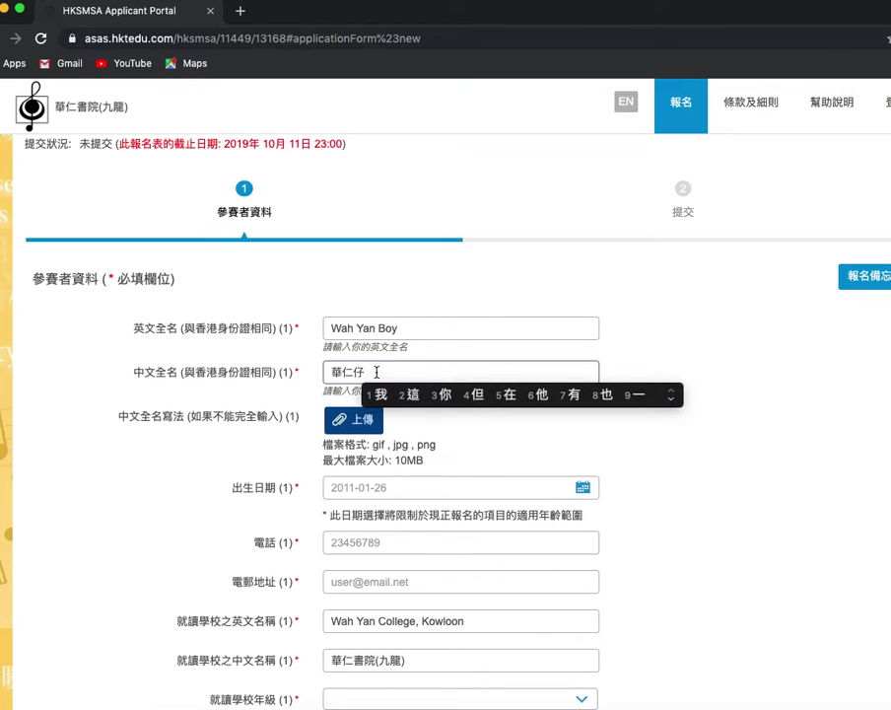
# - Set the date of birth to 22 December 2005 via the calendar's year list
pyautogui.click(431, 487)
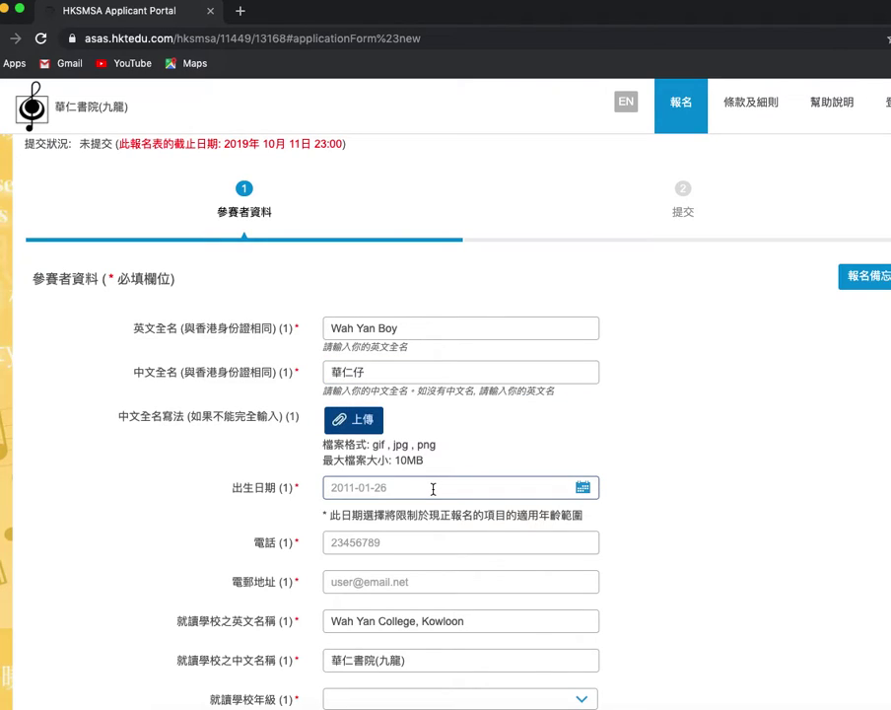
pyautogui.write('2')
pyautogui.write('015-')
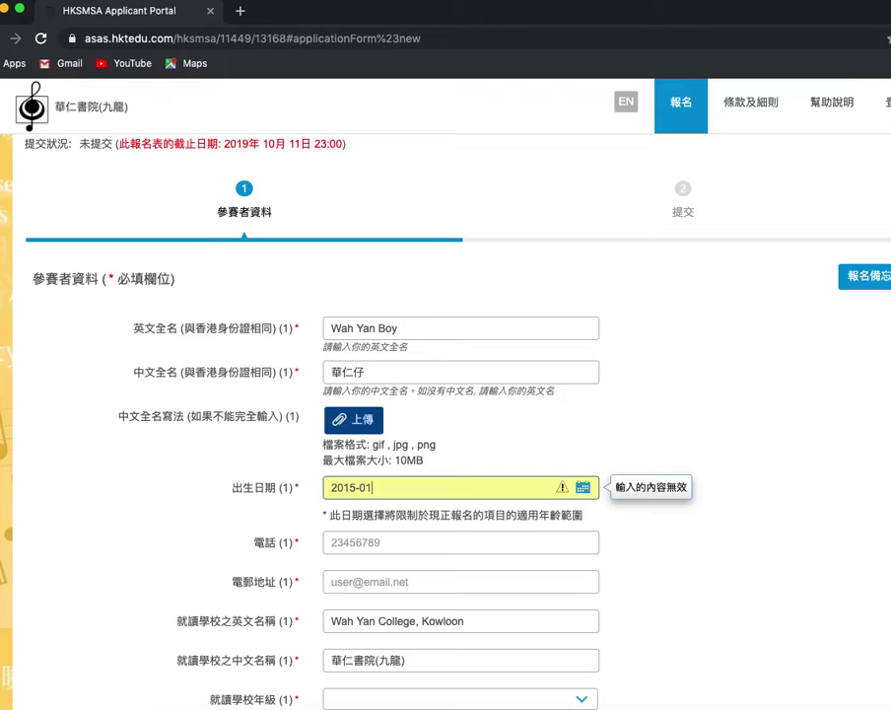
pyautogui.press('BackSpace')
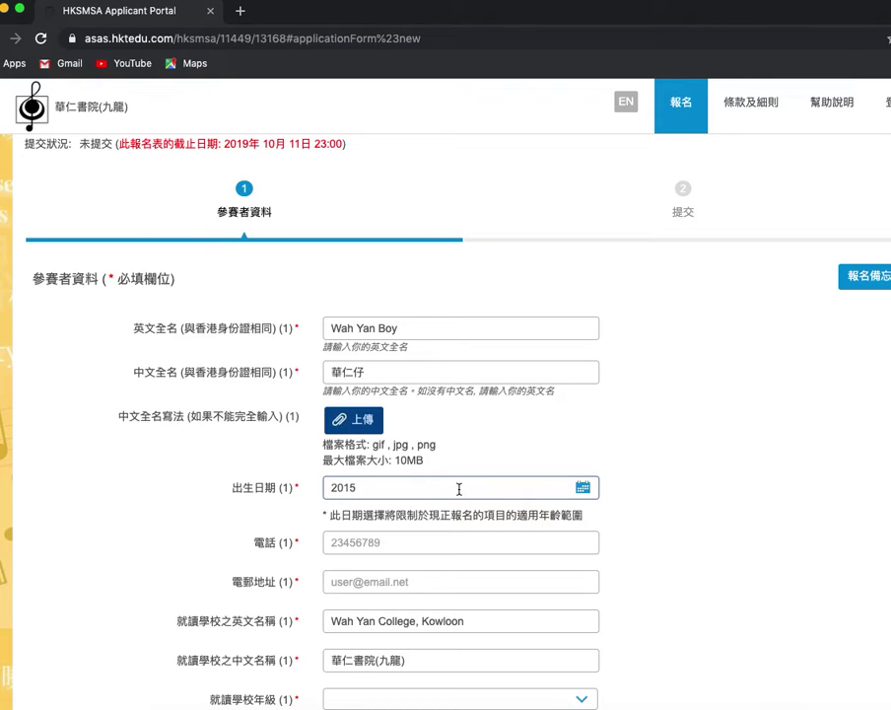
pyautogui.click(584, 488)
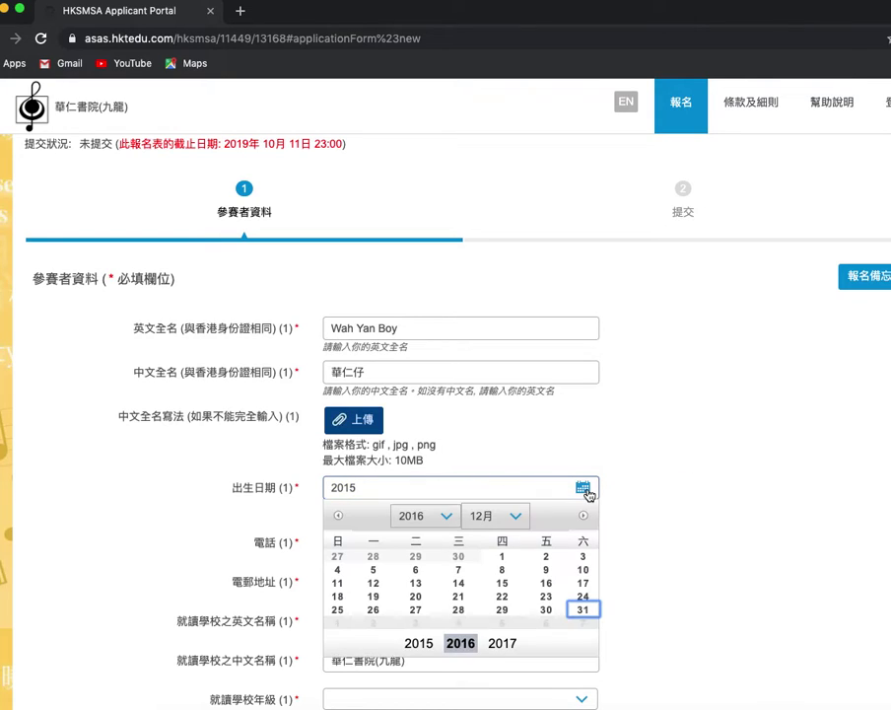
pyautogui.click(439, 514)
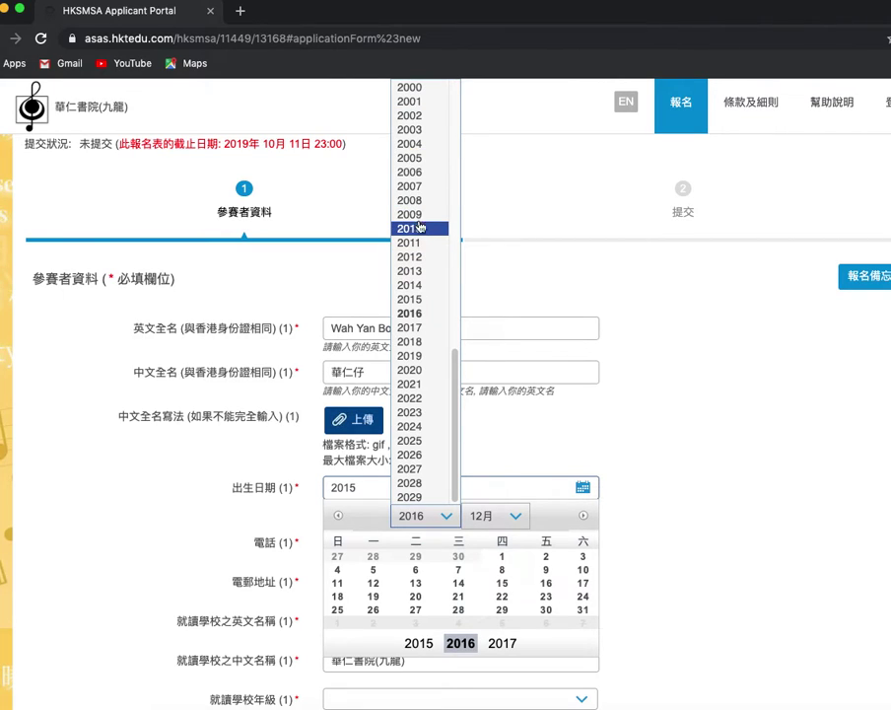
pyautogui.click(412, 158)
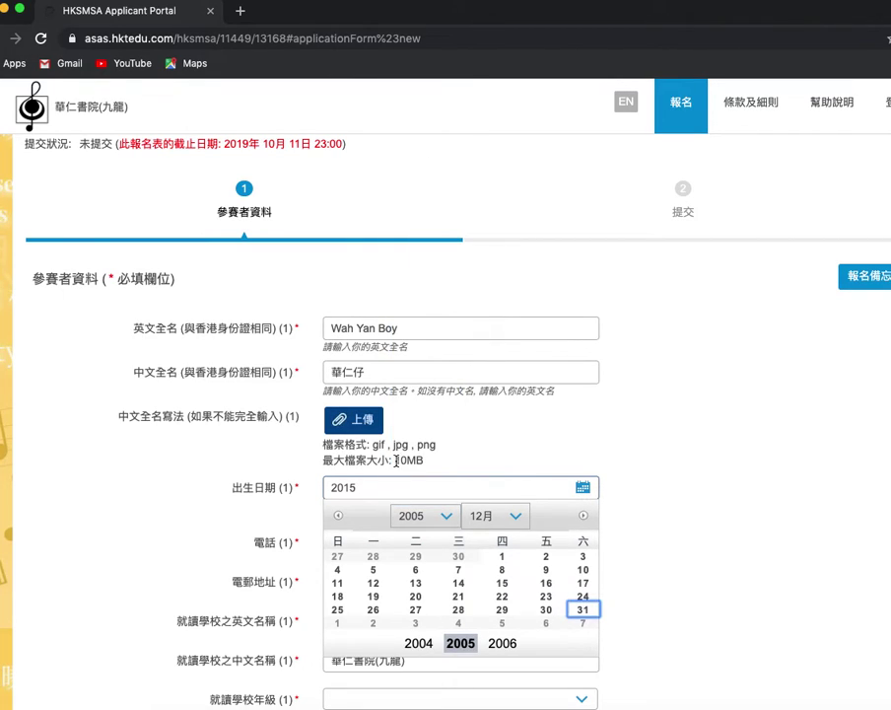
pyautogui.click(502, 598)
# - Fill in the applicant's phone number and e-mail address
pyautogui.click(335, 540)
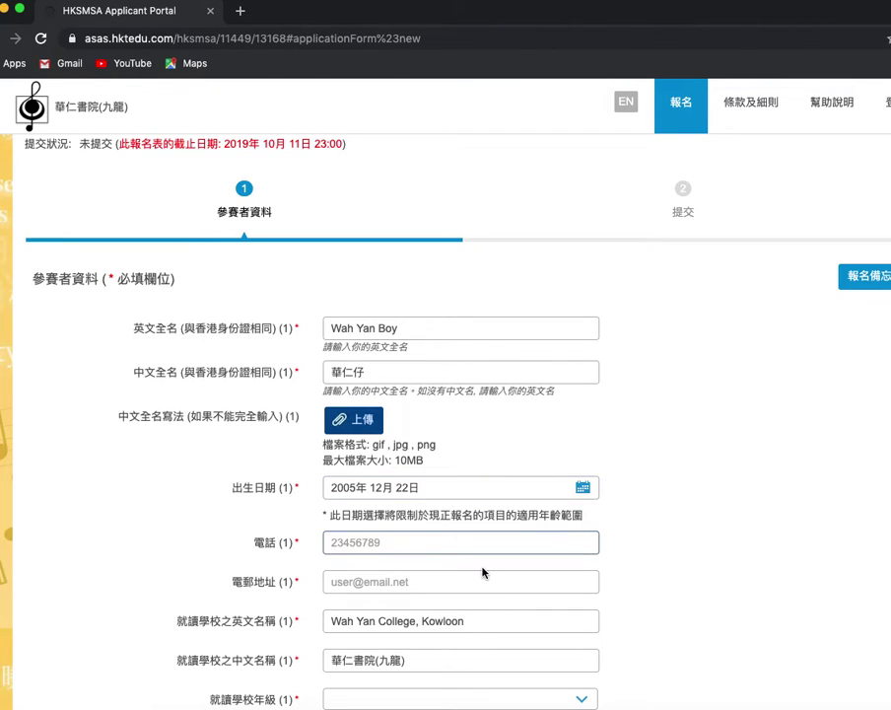
pyautogui.write('23841038')
pyautogui.click(451, 582)
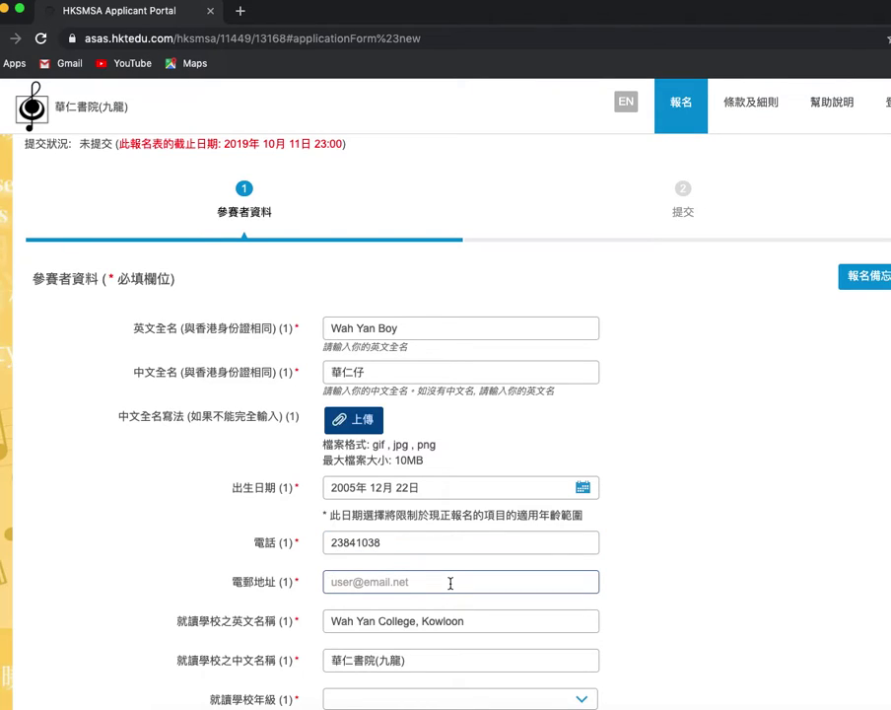
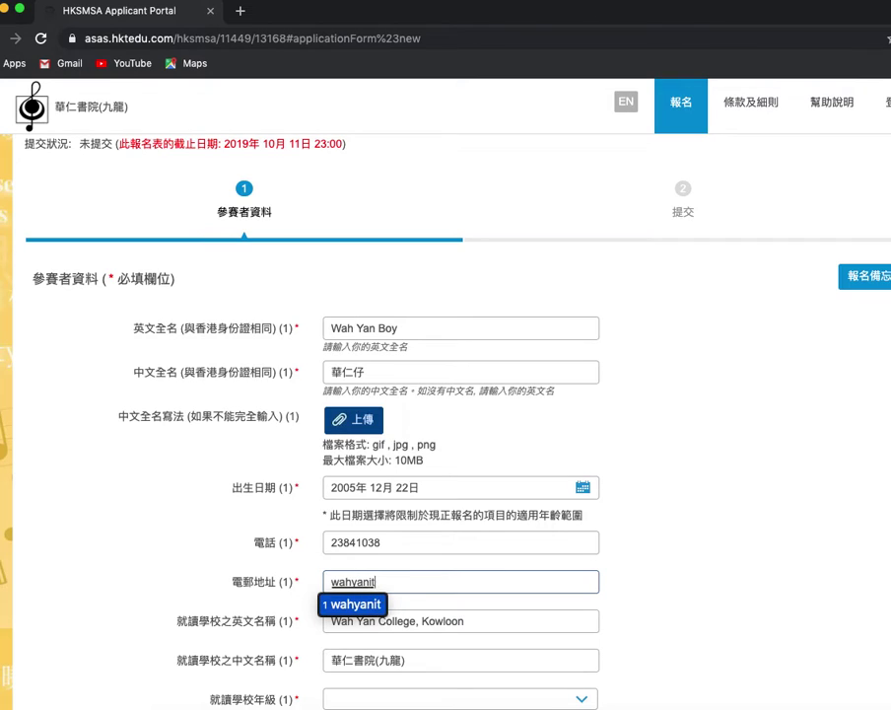
pyautogui.press('space')
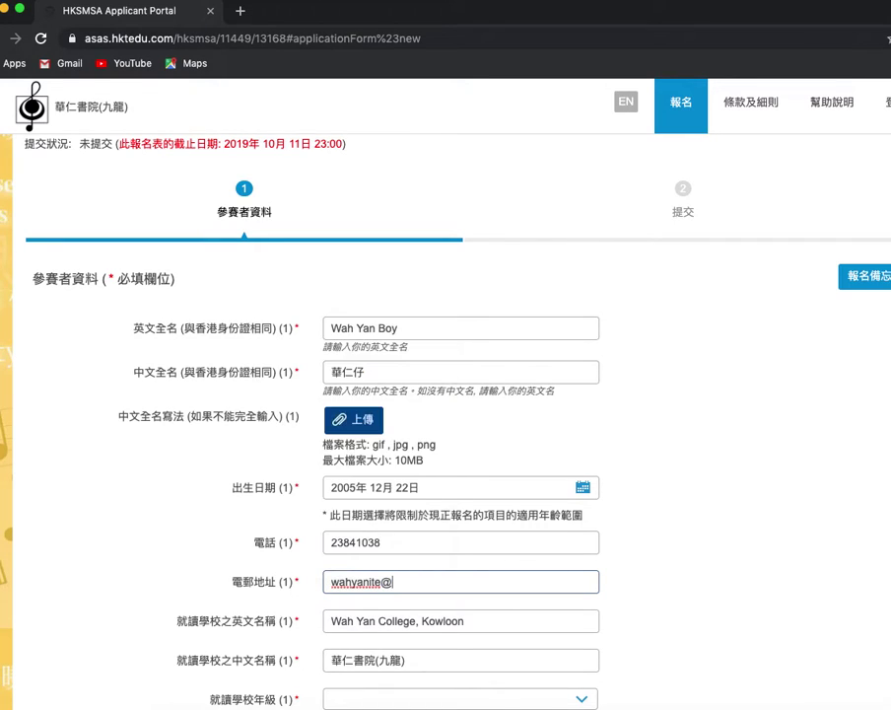
# - Choose school year 中學五年級, class 5C, enter the student number, and continue to submission
pyautogui.scroll(-3, 448, 582)
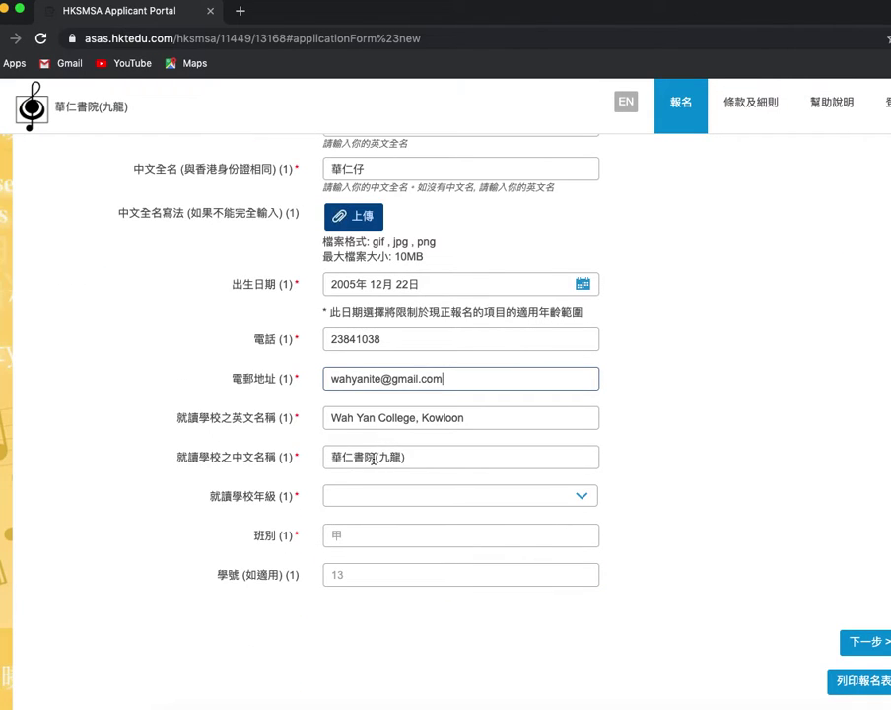
pyautogui.click(352, 499)
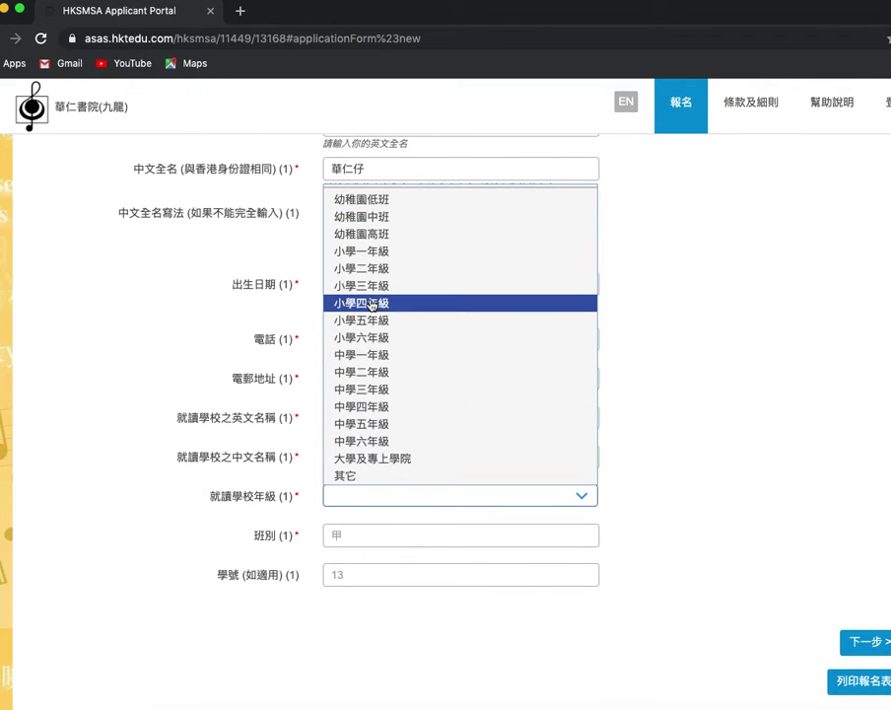
pyautogui.click(369, 423)
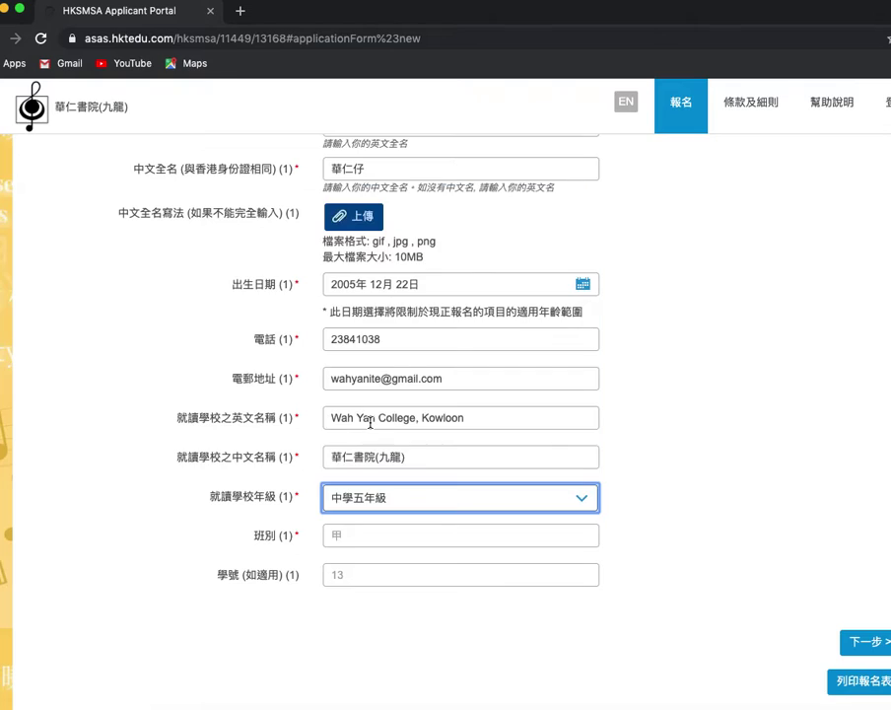
pyautogui.click(365, 541)
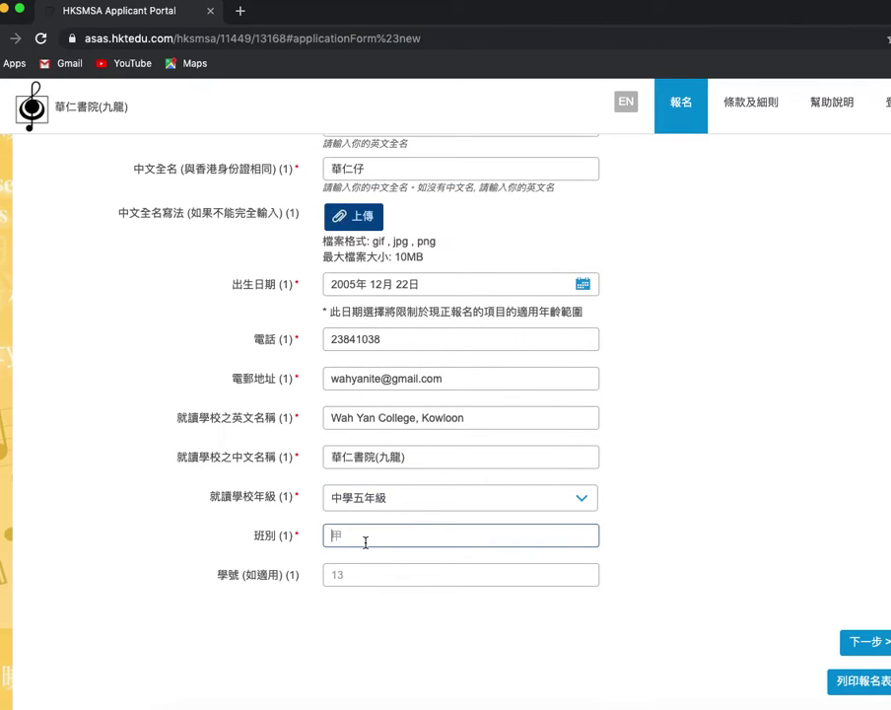
pyautogui.write('5C')
pyautogui.click(368, 574)
pyautogui.write('13')
pyautogui.click(411, 616)
pyautogui.scroll(-1, 412, 615)
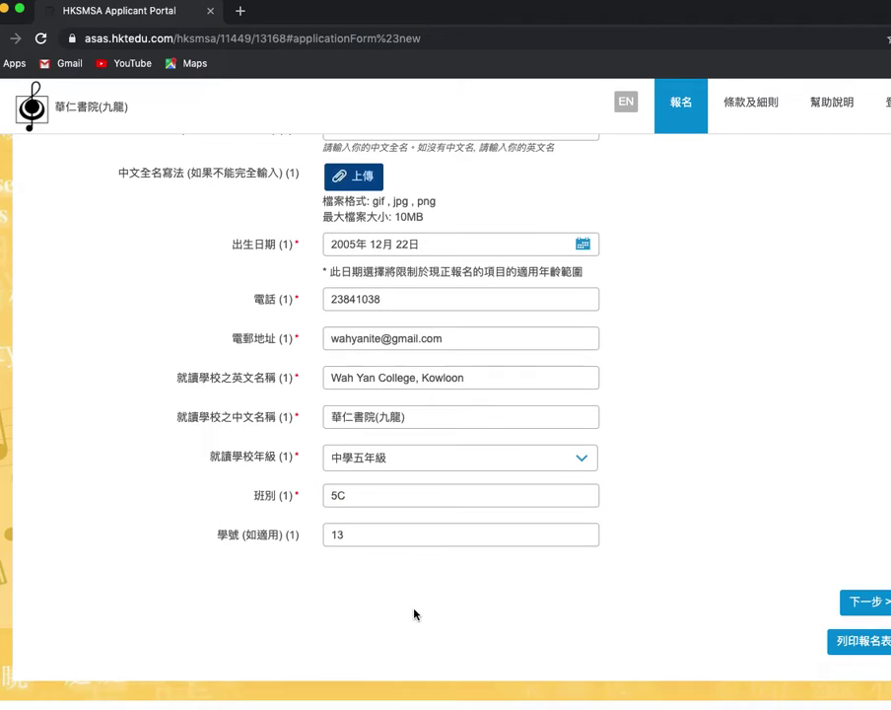
pyautogui.click(861, 600)
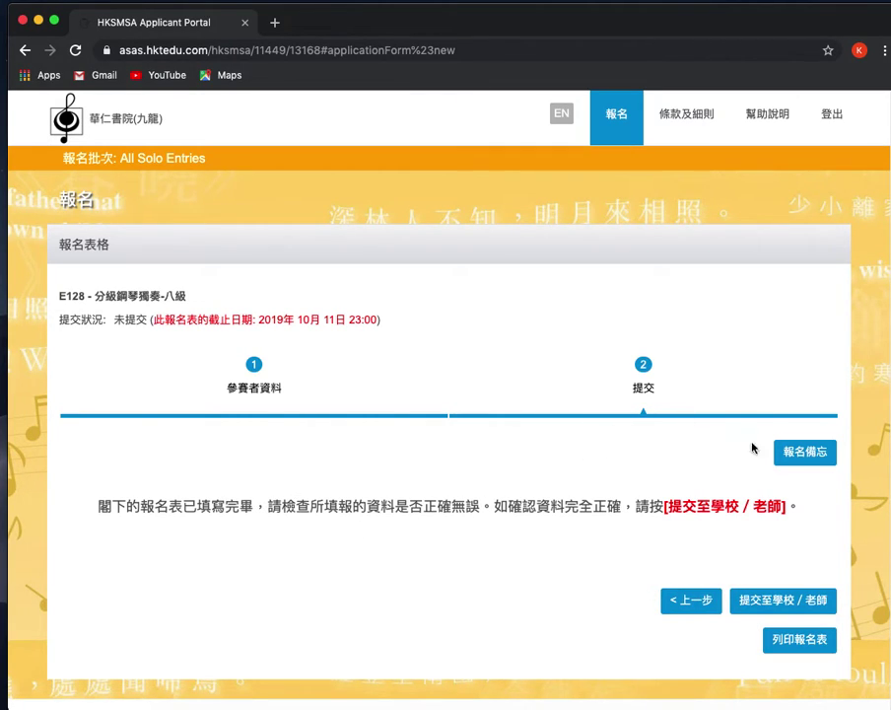
# - Review and close the entry notes, then submit the E128 entry to the school or teacher
pyautogui.click(785, 452)
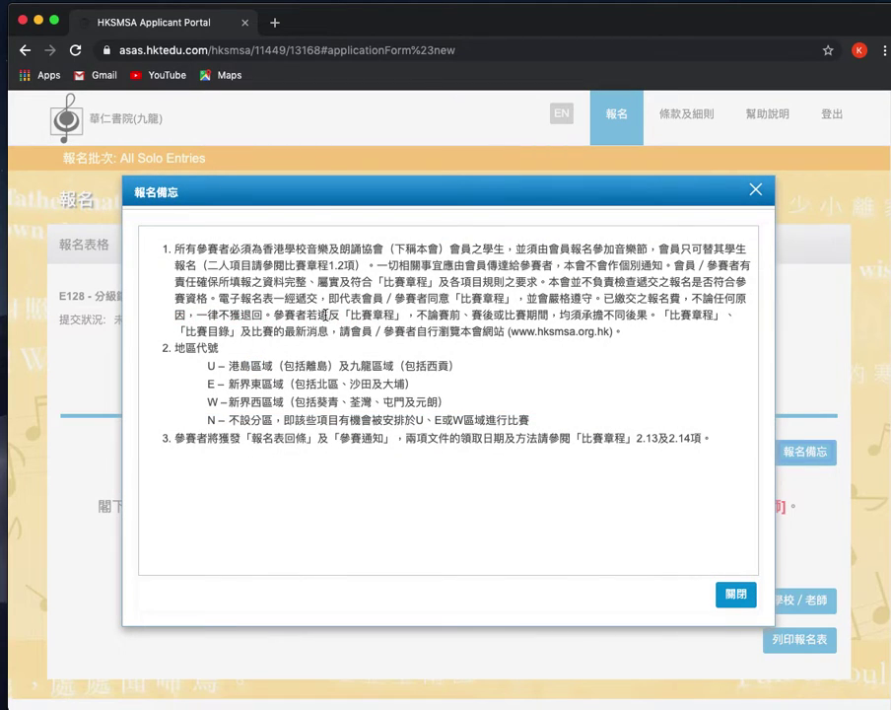
pyautogui.click(735, 594)
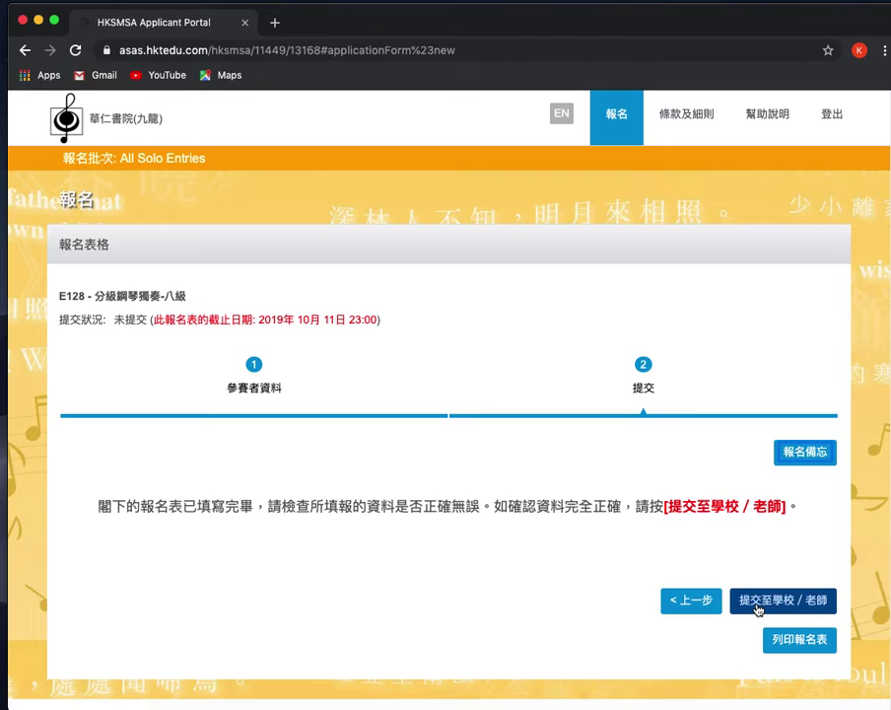
pyautogui.click(758, 603)
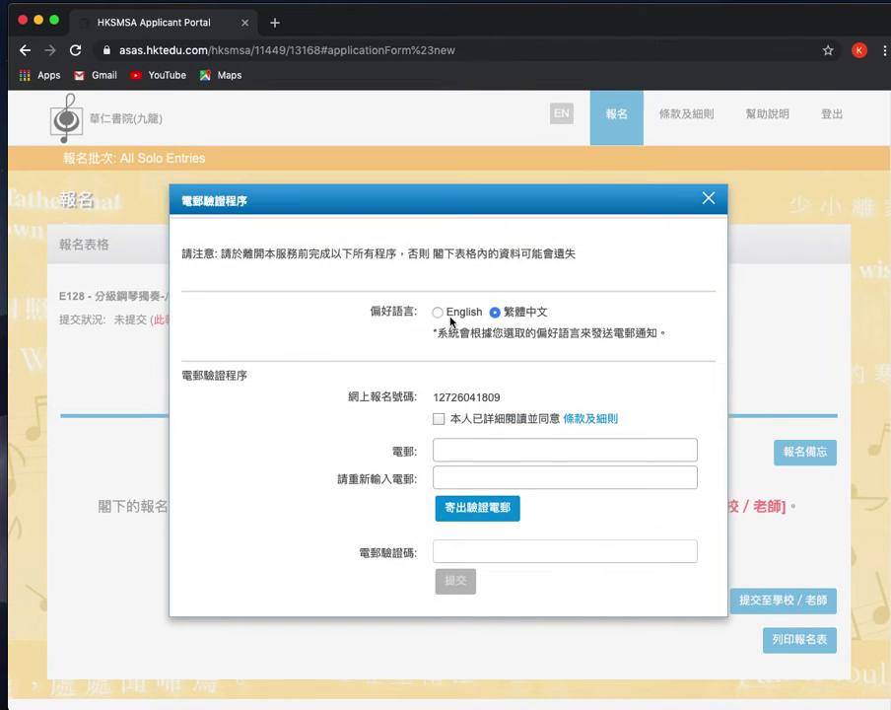
# - Enter the contact e-mail and its confirmation, then request the verification e-mail
pyautogui.click(440, 454)
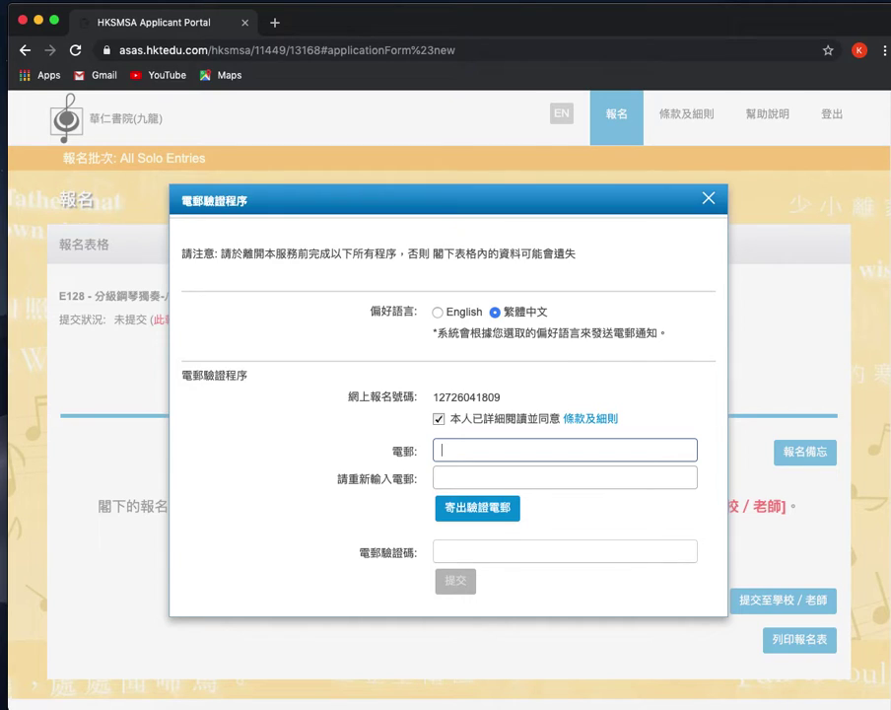
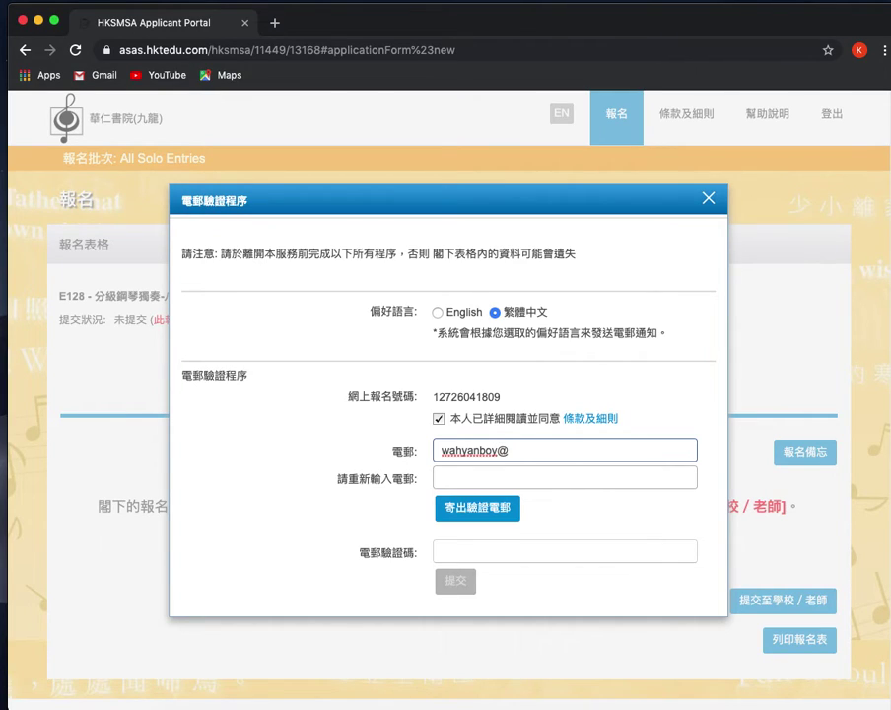
pyautogui.click(485, 481)
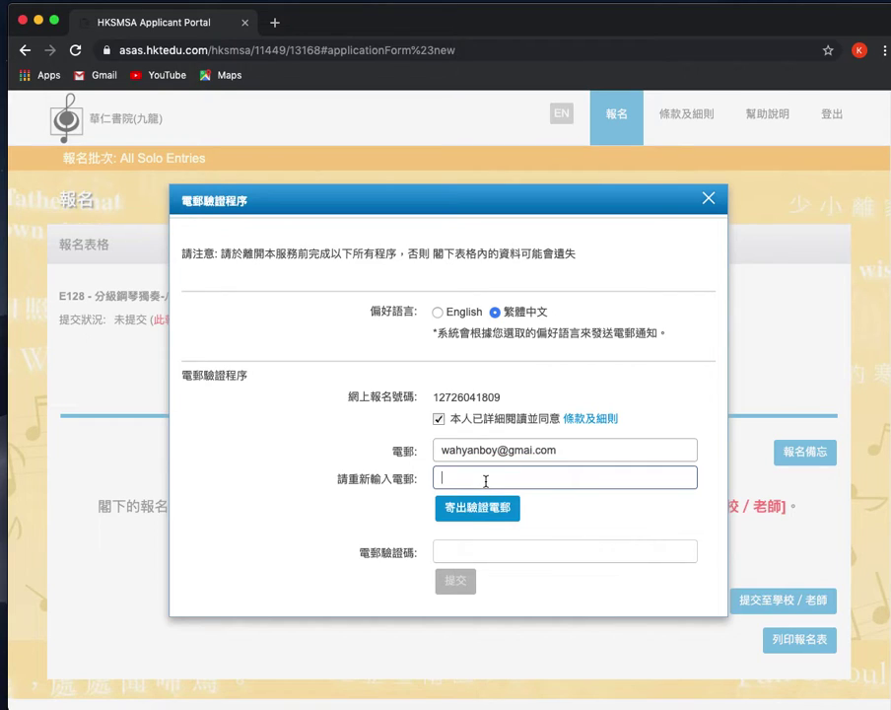
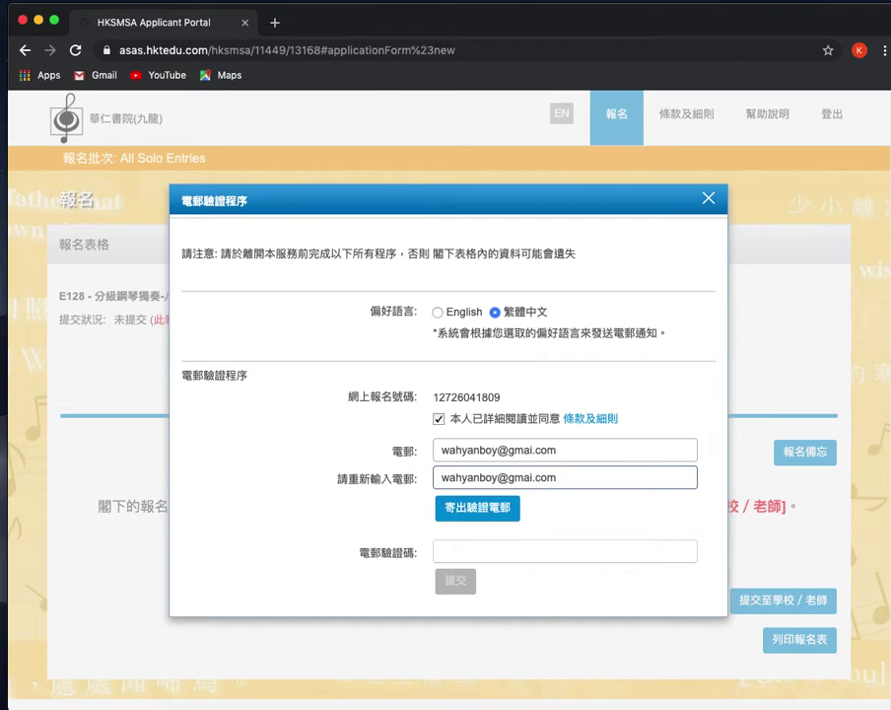
pyautogui.click(482, 512)
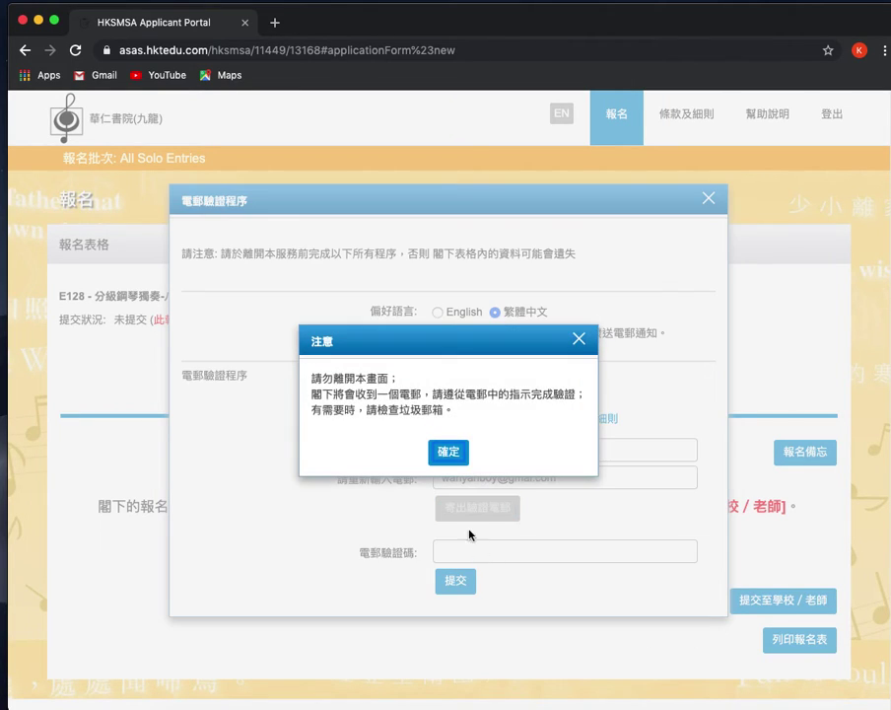
pyautogui.click(445, 452)
# - Submit the e-mail verification code and dismiss the incorrect-code error
pyautogui.click(474, 551)
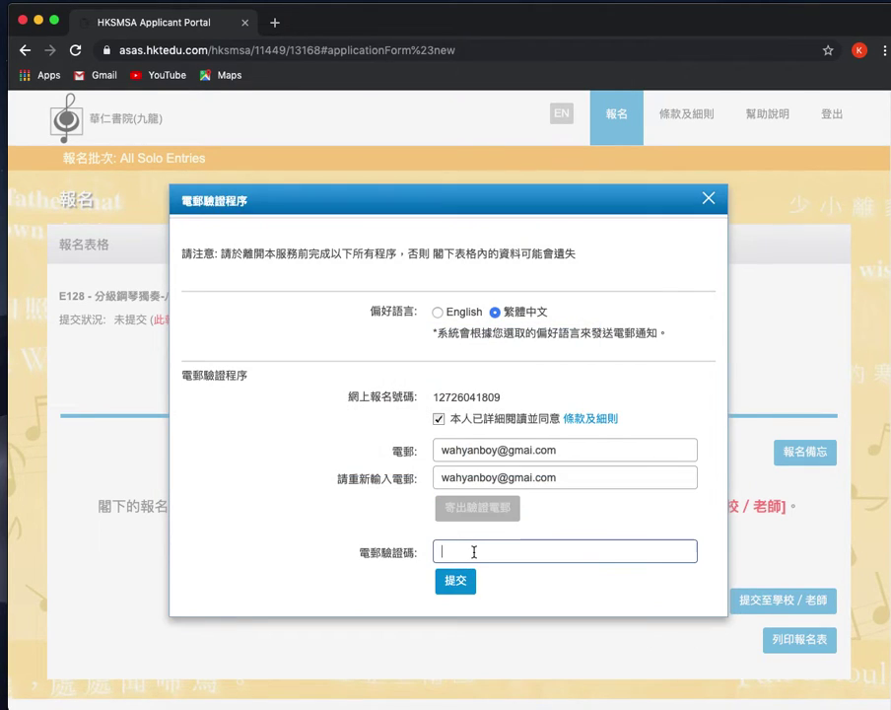
pyautogui.click(454, 582)
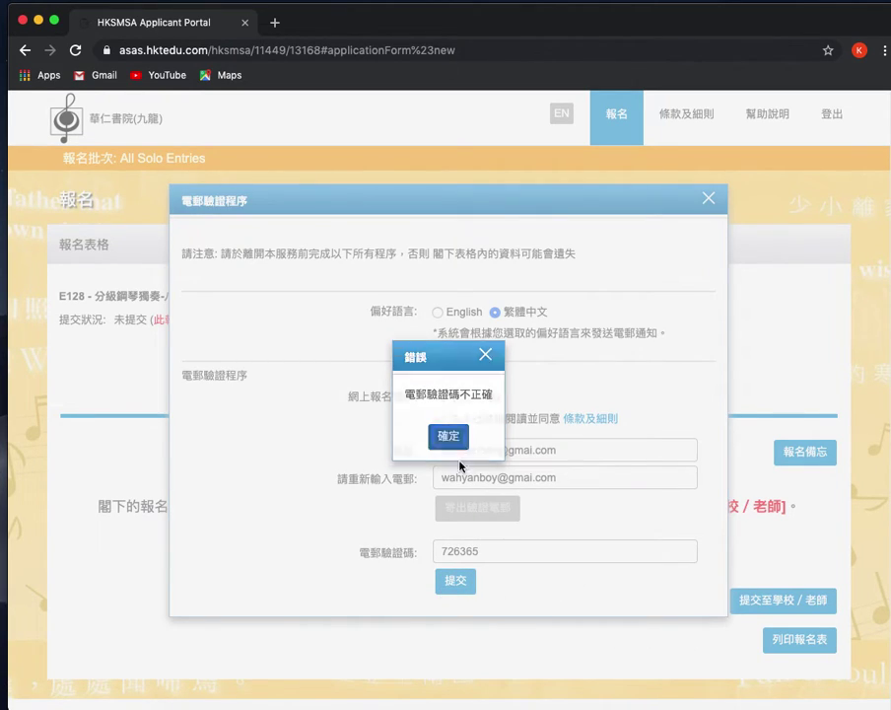
pyautogui.click(448, 435)
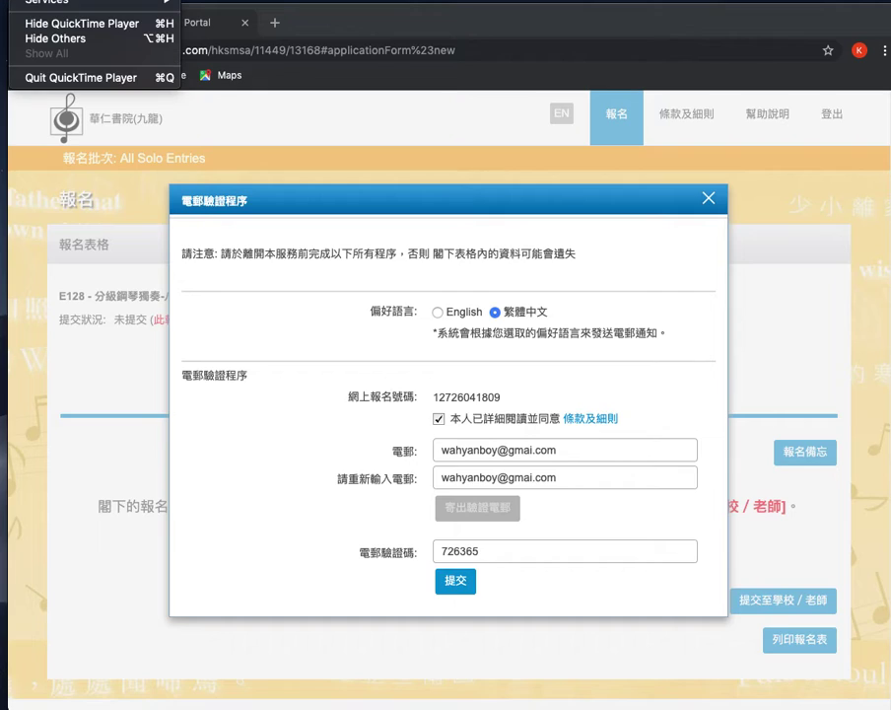
pyautogui.moveTo(138, 0)
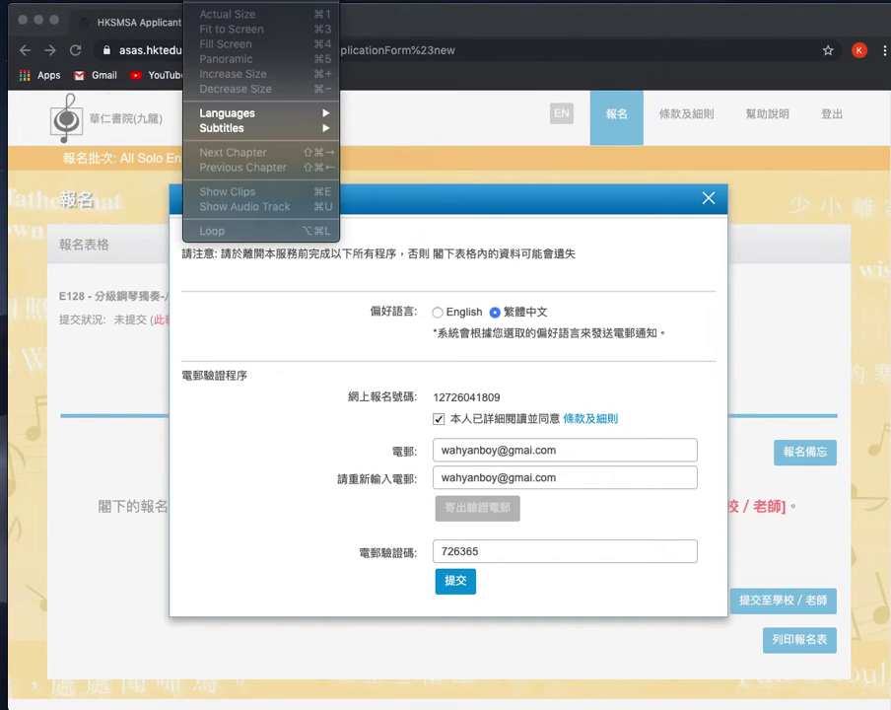
pyautogui.moveTo(168, 0)
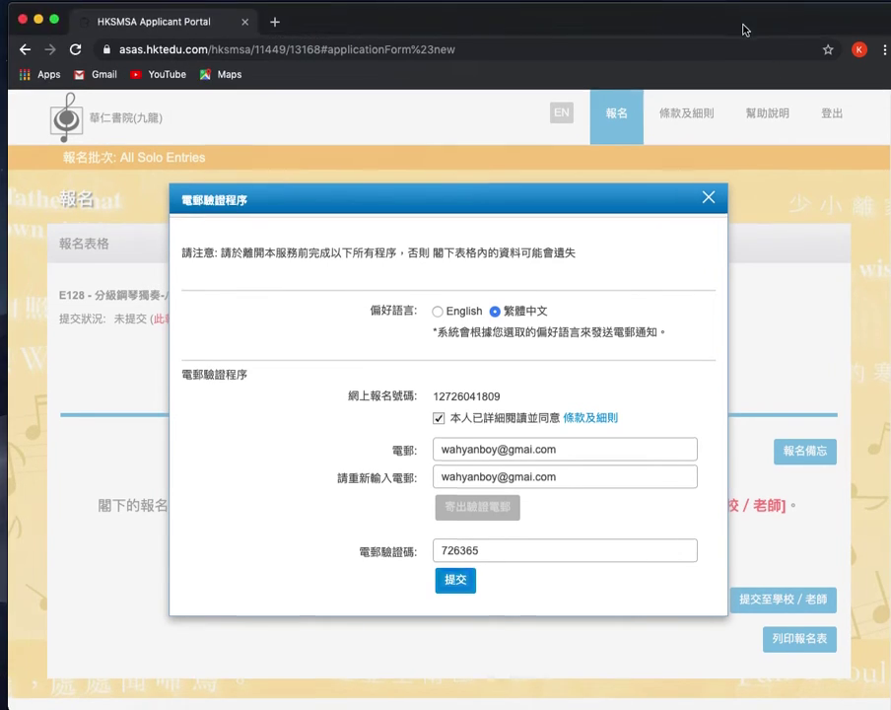
pyautogui.moveTo(744, 27); pyautogui.dragTo(890, 0)
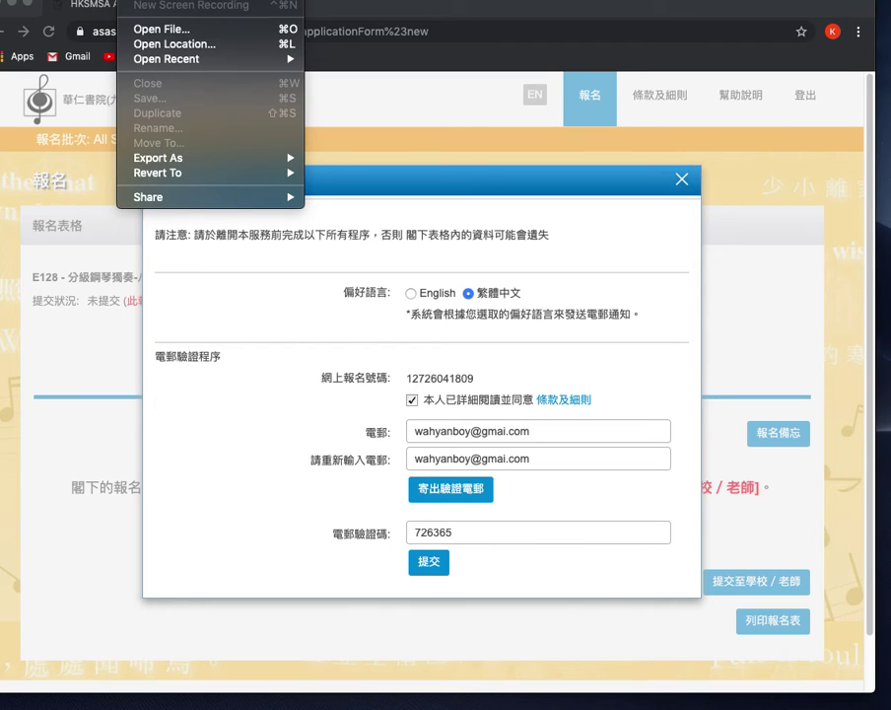
pyautogui.click(187, 1)
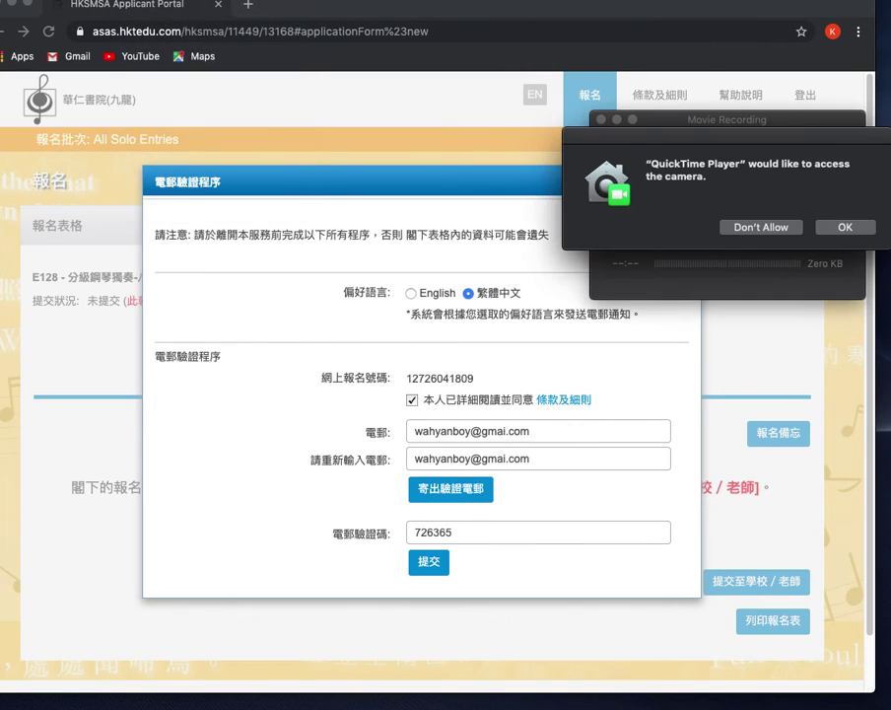
pyautogui.click(757, 227)
pyautogui.click(757, 228)
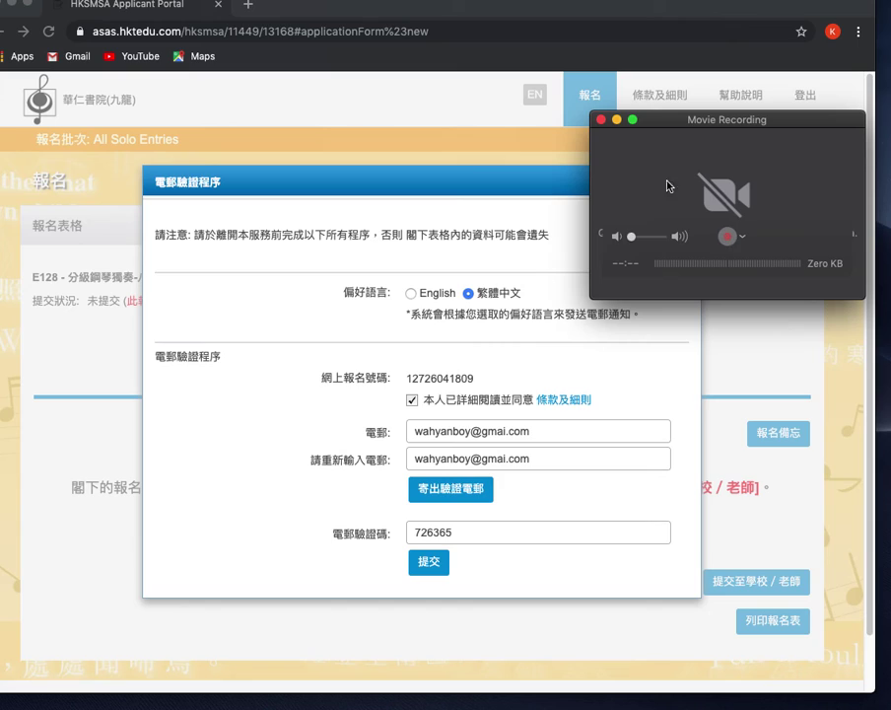
pyautogui.click(600, 120)
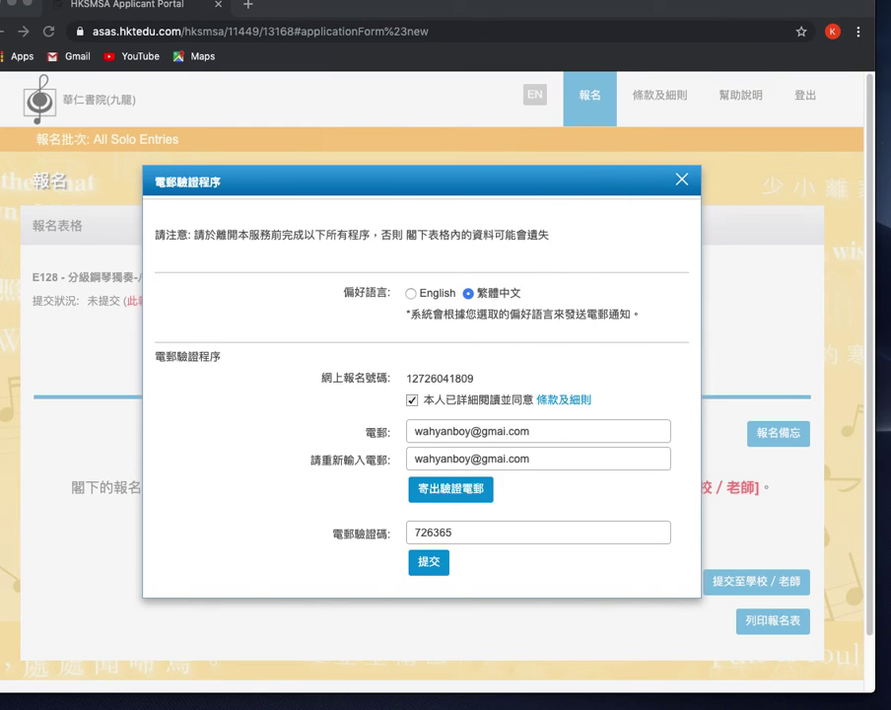